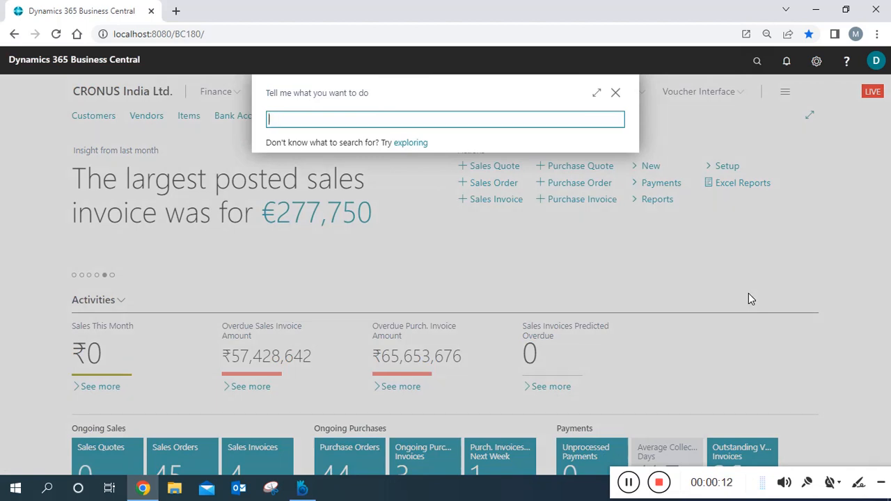
# Step: Open the Dimension Corrections list, view the draft correction with entry no. 1, and return to the home page
pyautogui.write('dimesion')
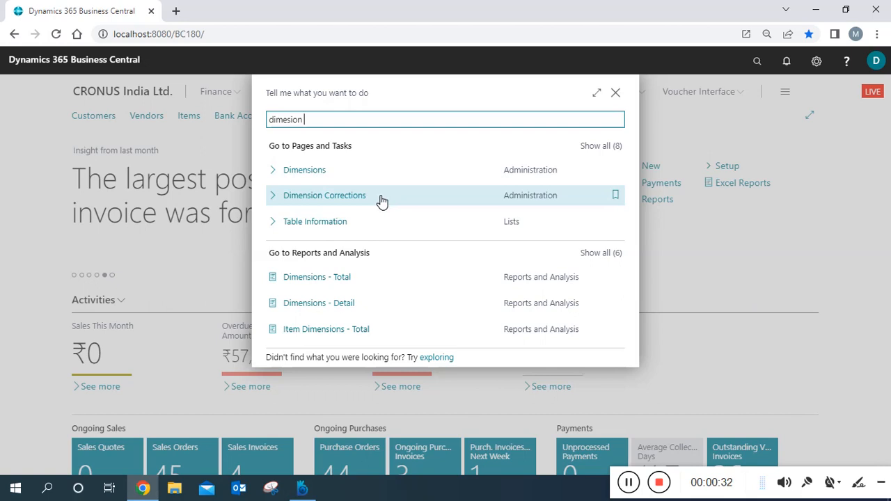
pyautogui.click(338, 200)
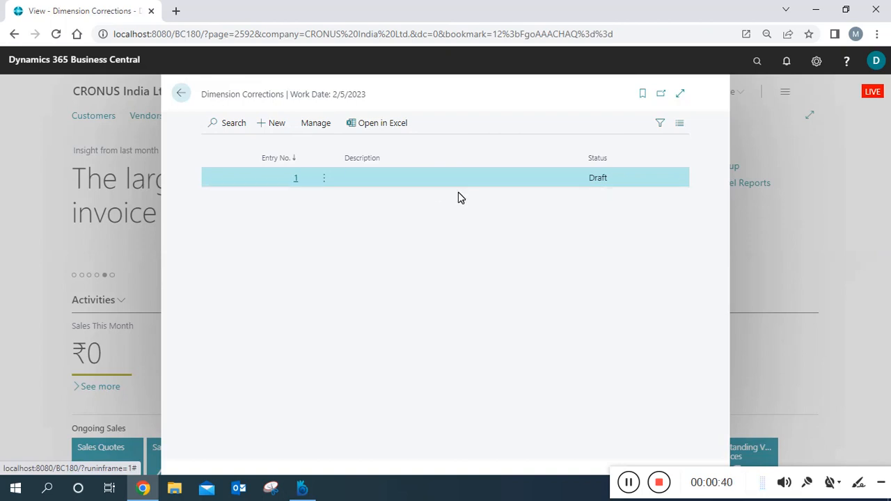
pyautogui.click(329, 126)
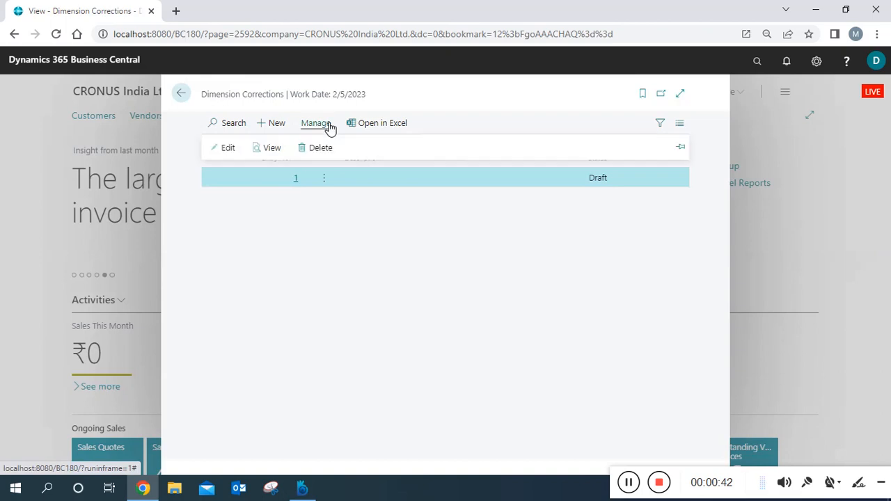
pyautogui.click(263, 147)
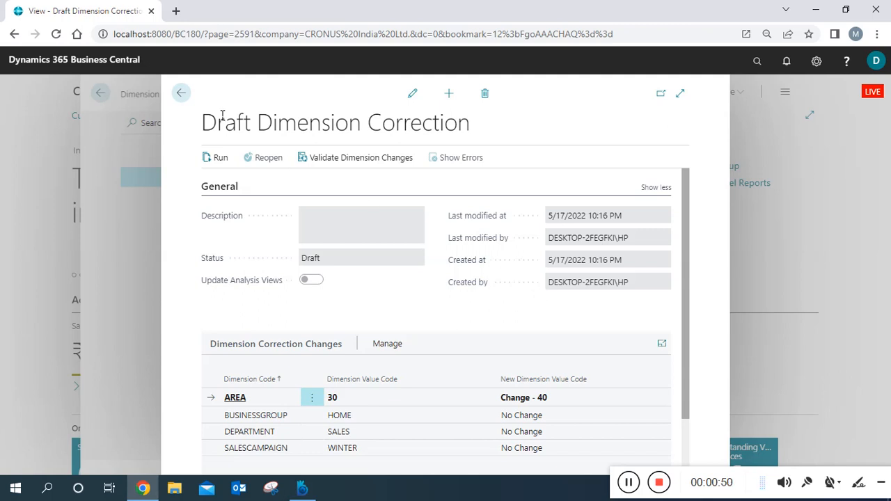
pyautogui.click(183, 96)
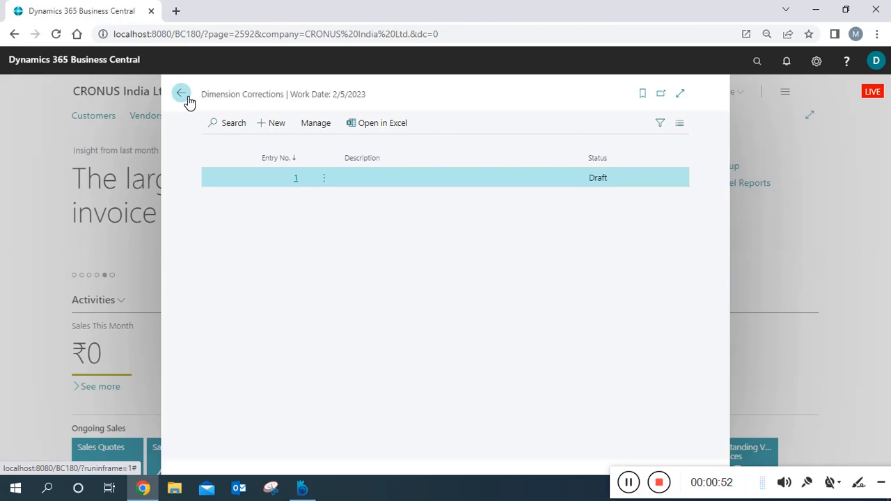
pyautogui.click(185, 97)
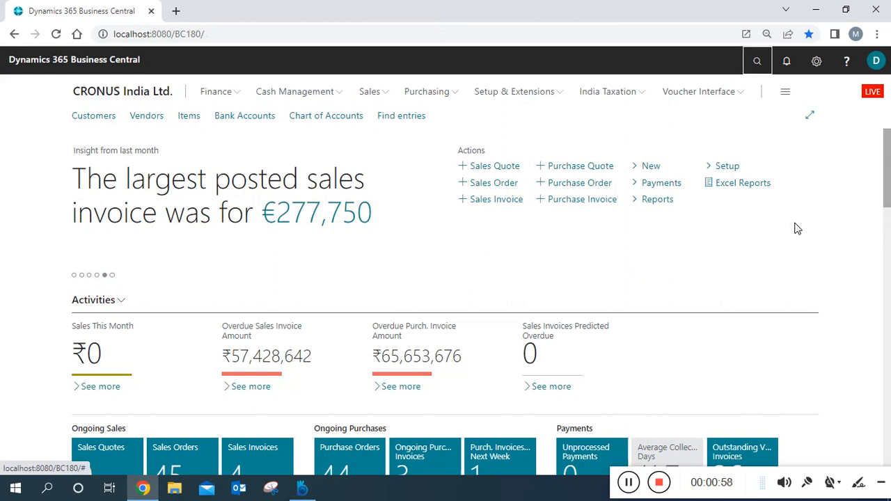
# Step: Open General Ledger Setup and show its Dimensions section with the global and shortcut dimension codes
pyautogui.click(756, 64)
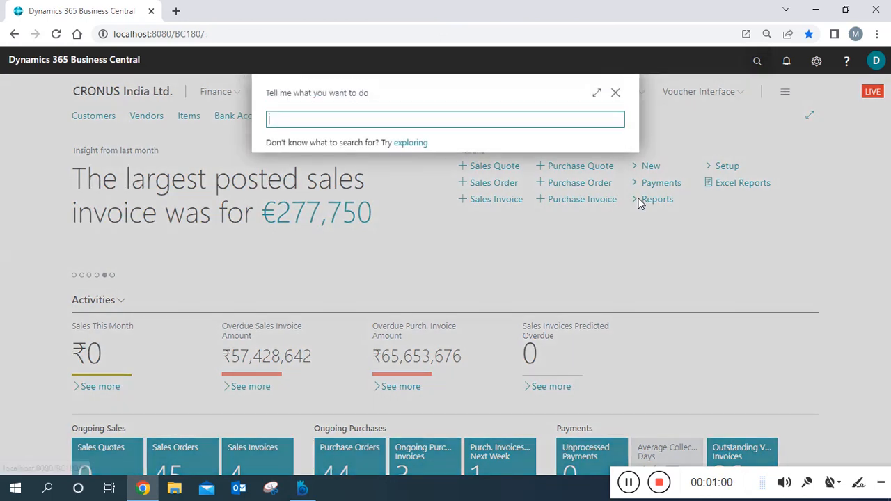
pyautogui.write('general ledger se')
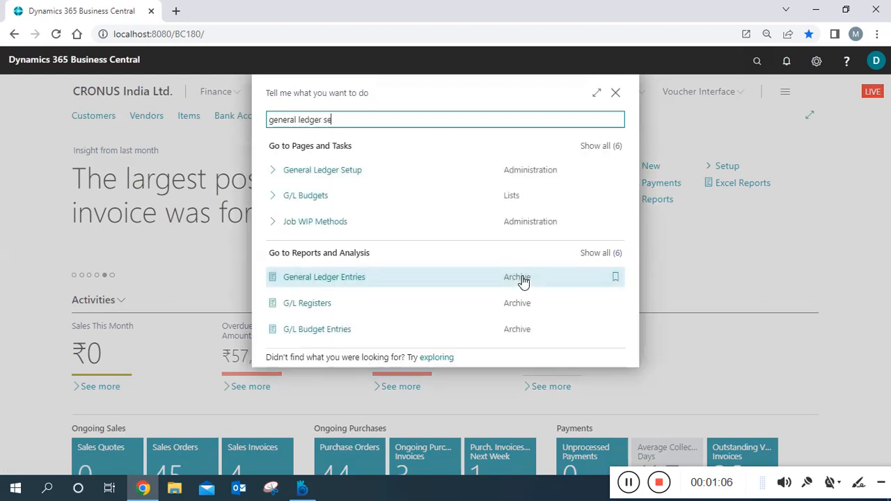
pyautogui.write('t')
pyautogui.click(343, 172)
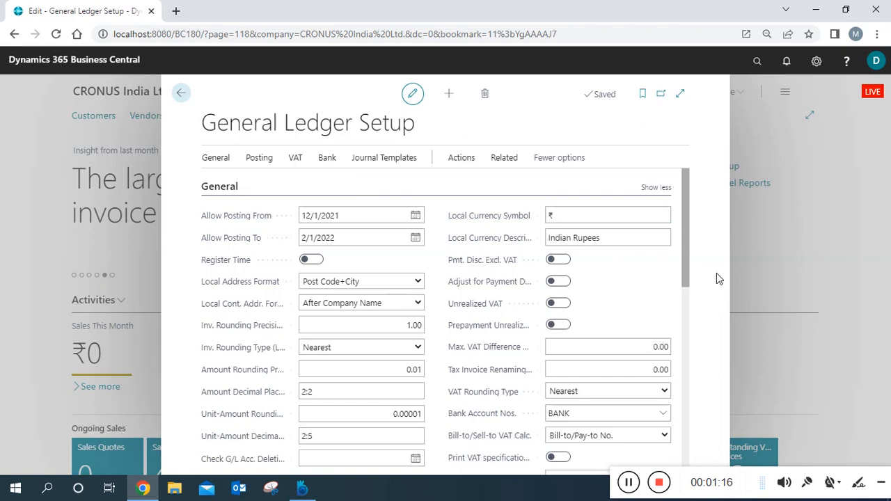
pyautogui.moveTo(691, 207); pyautogui.dragTo(686, 205)
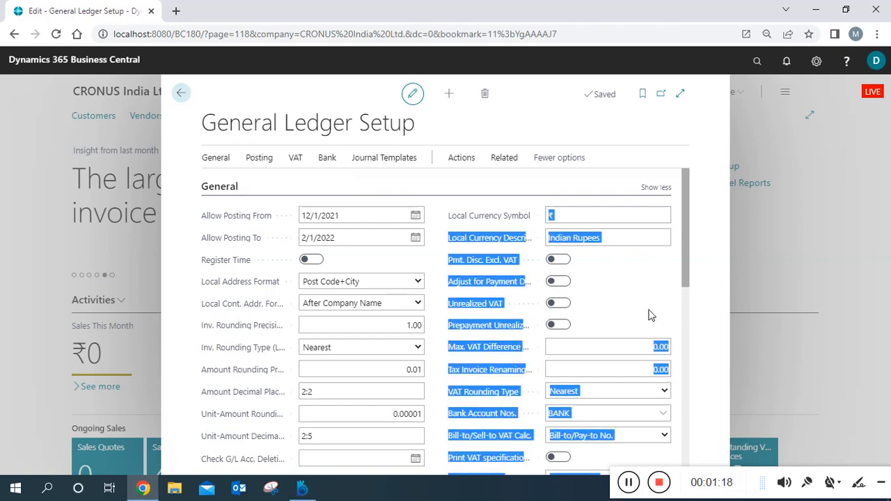
pyautogui.click(627, 308)
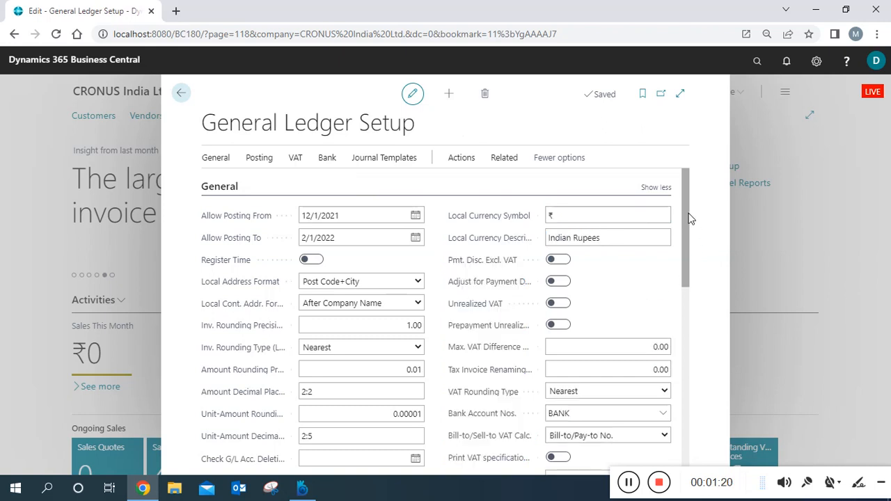
pyautogui.moveTo(690, 225); pyautogui.dragTo(682, 359)
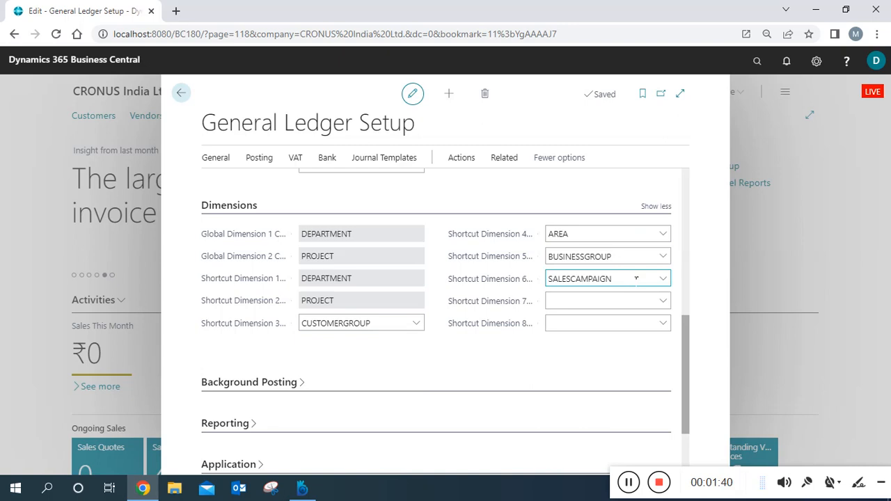
# Step: Look up the codes available for Shortcut Dimension 7 and check Shortcut Dimension 8 without assigning either one
pyautogui.click(599, 302)
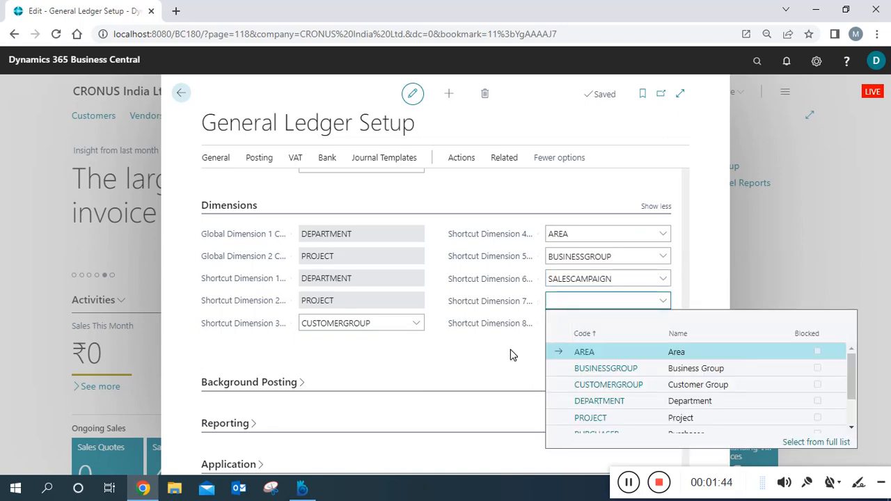
pyautogui.click(510, 354)
pyautogui.click(566, 325)
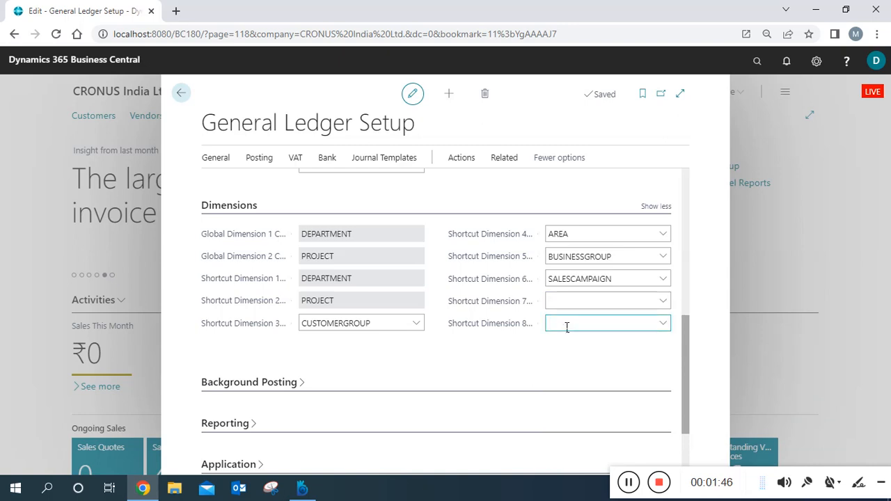
pyautogui.click(479, 348)
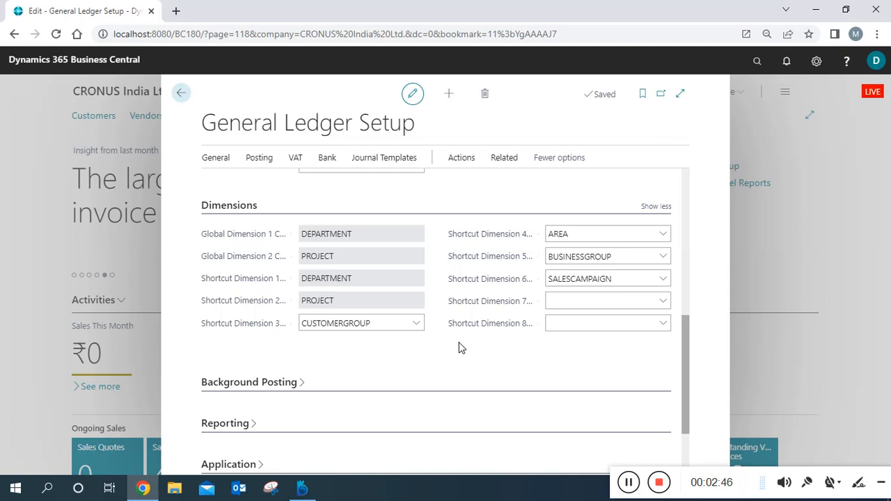
# Step: Open the Change Global Dimensions page from General Ledger Setup
pyautogui.moveTo(688, 369); pyautogui.dragTo(677, 218)
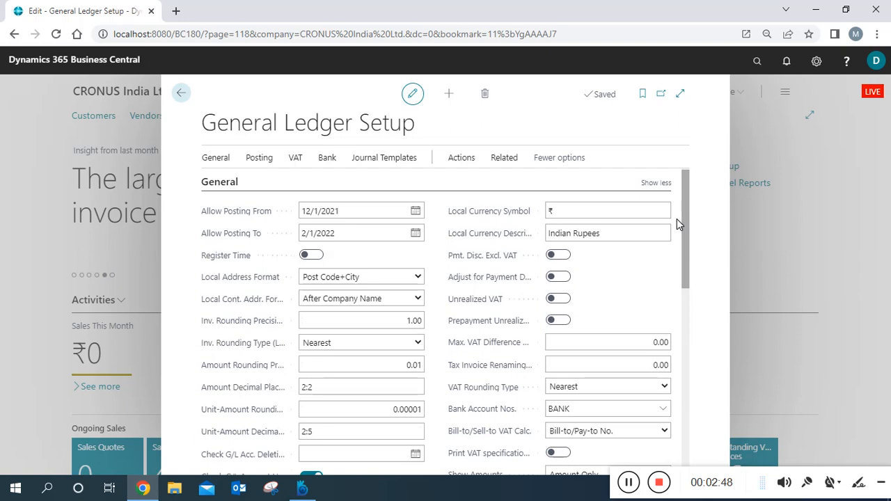
pyautogui.click(217, 163)
pyautogui.click(243, 184)
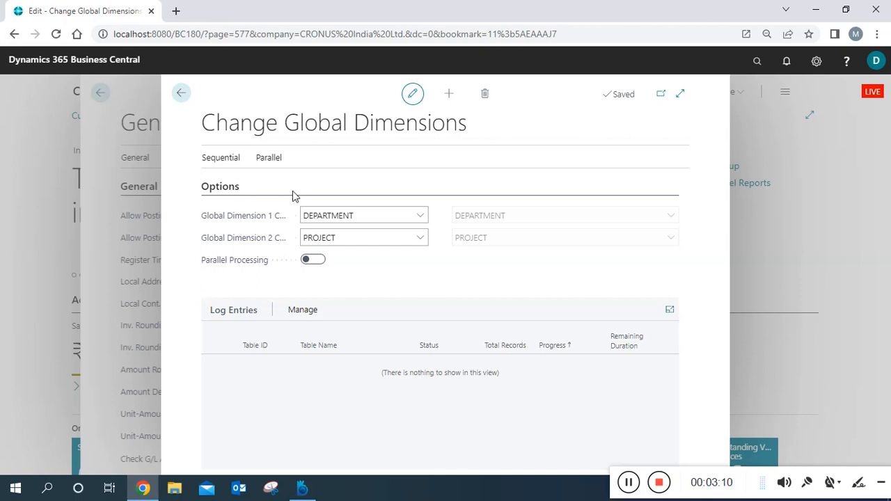
# Step: Look up the dimensions available for the Global Dimension 1 Code, then leave the setup pages without running a change
pyautogui.click(368, 215)
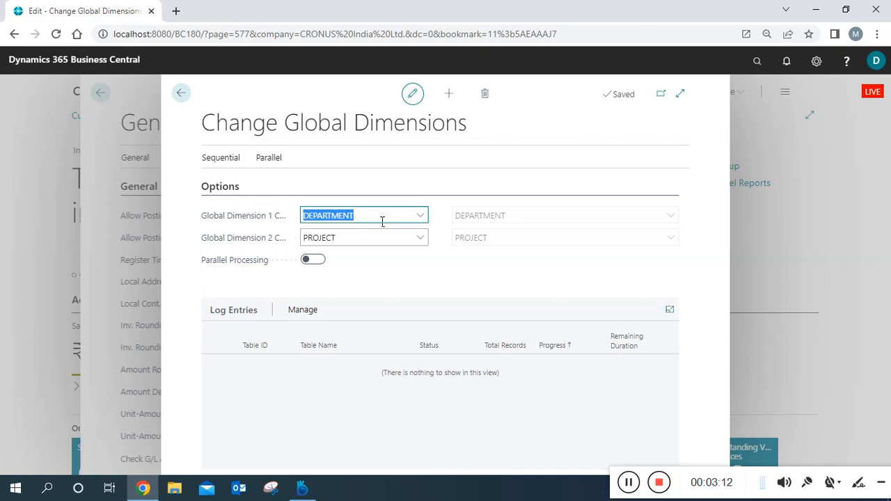
pyautogui.press('BackSpace')
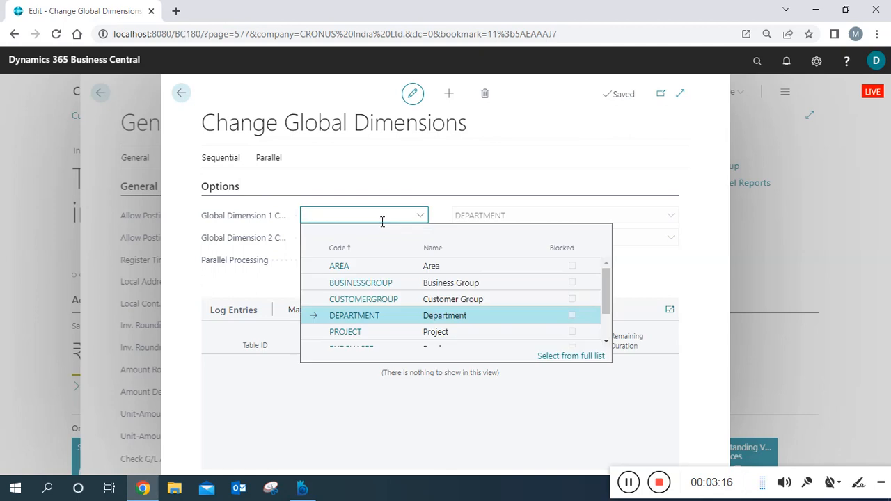
pyautogui.click(458, 158)
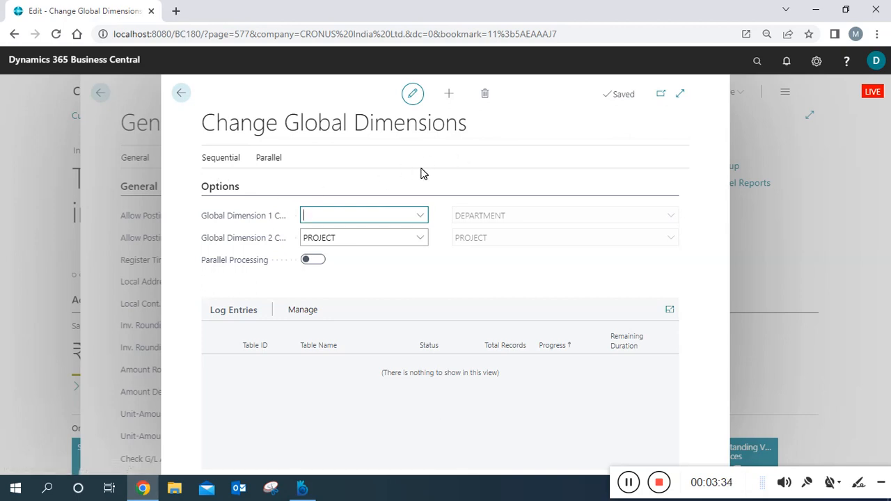
pyautogui.click(181, 93)
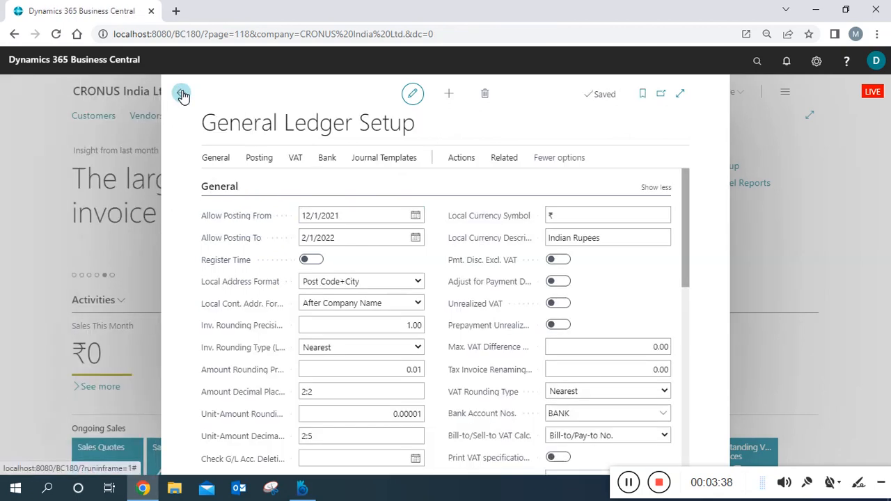
pyautogui.click(181, 93)
# Step: Search for "general ledger entr" and open the General Ledger Entries page
pyautogui.click(758, 61)
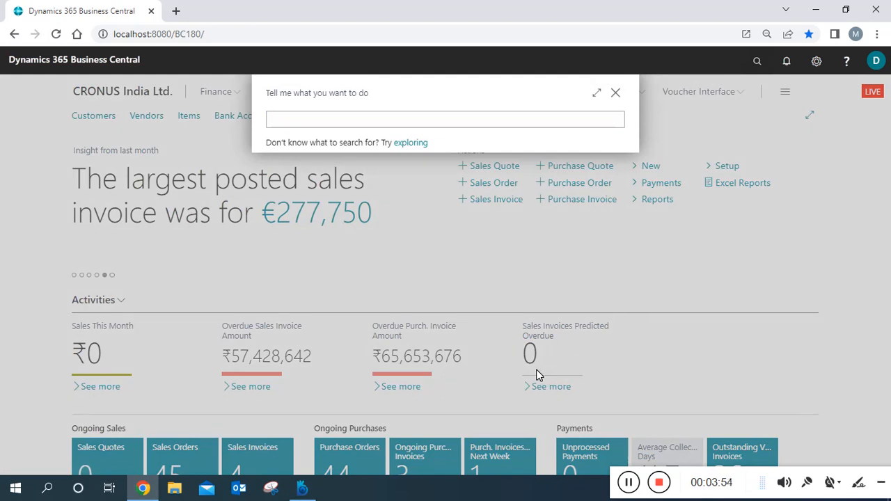
pyautogui.click(488, 128)
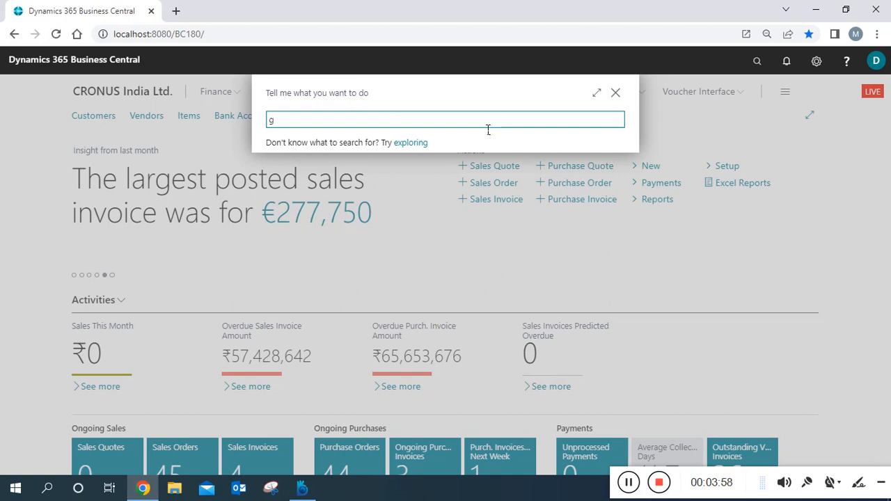
pyautogui.write('genaer')
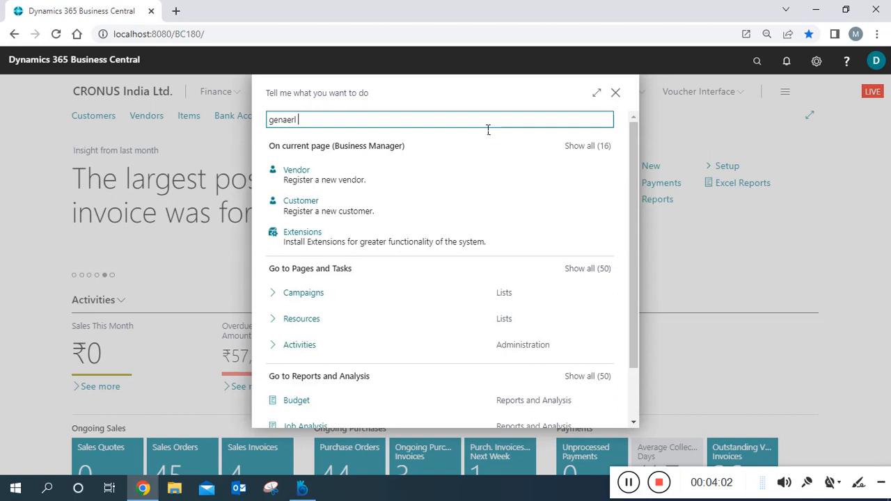
pyautogui.write('l')
pyautogui.press('BackSpace')
pyautogui.press('BackSpace')
pyautogui.press('BackSpace')
pyautogui.press('BackSpace')
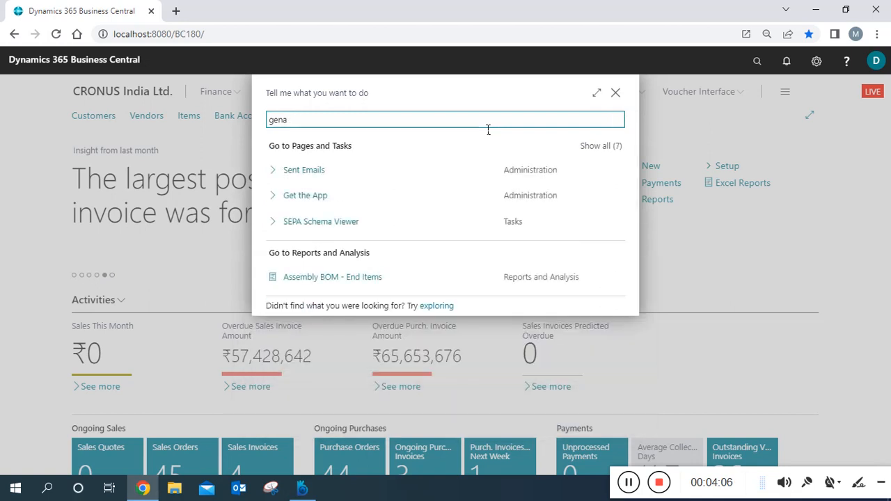
pyautogui.write('eral')
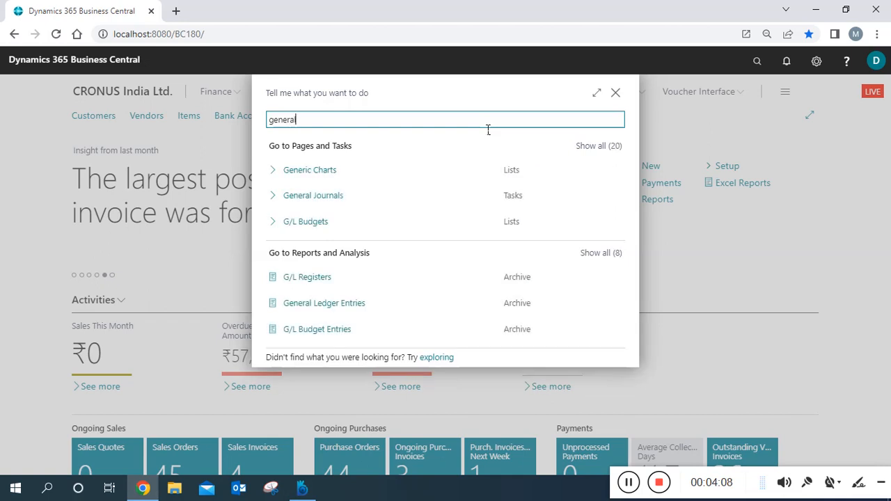
pyautogui.write(' ledg')
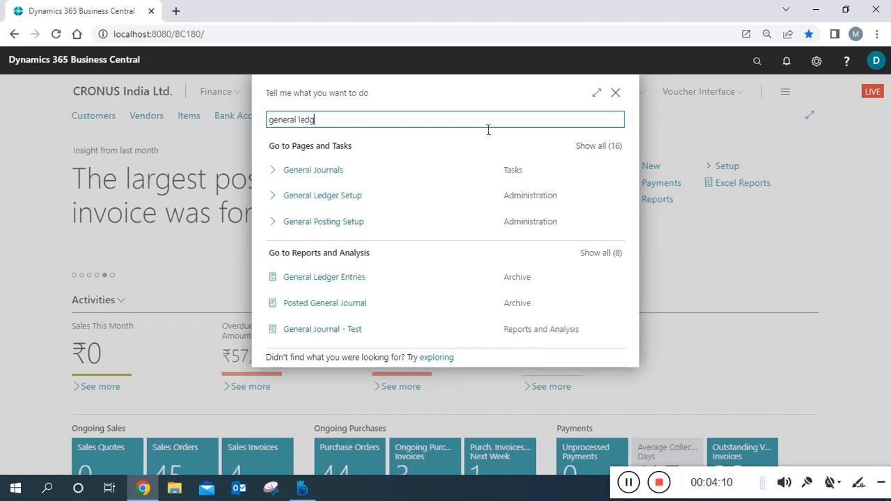
pyautogui.write('er entr')
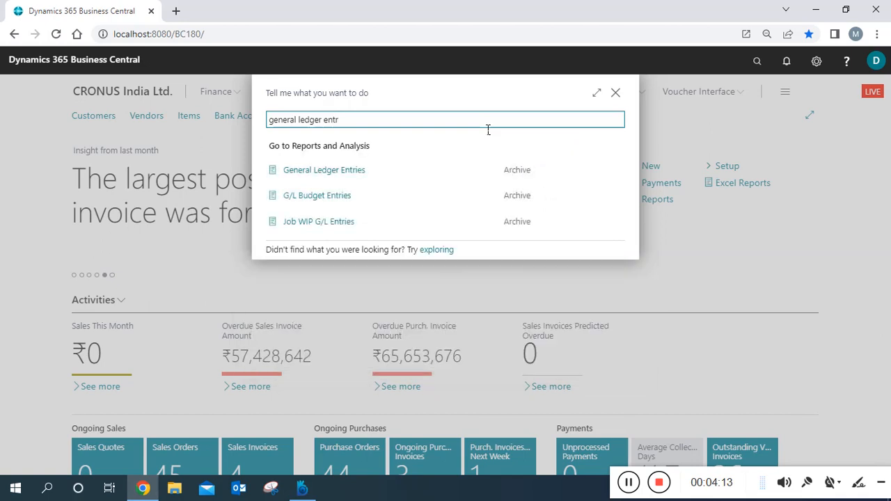
pyautogui.click(361, 177)
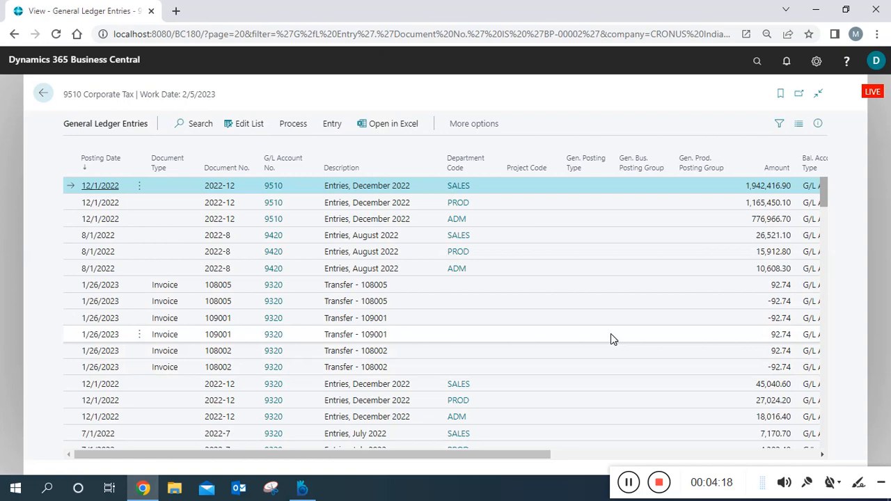
# Step: Check the dimension code columns of the general ledger entries and sort the list by Posting Date in descending order
pyautogui.moveTo(522, 456); pyautogui.dragTo(798, 453)
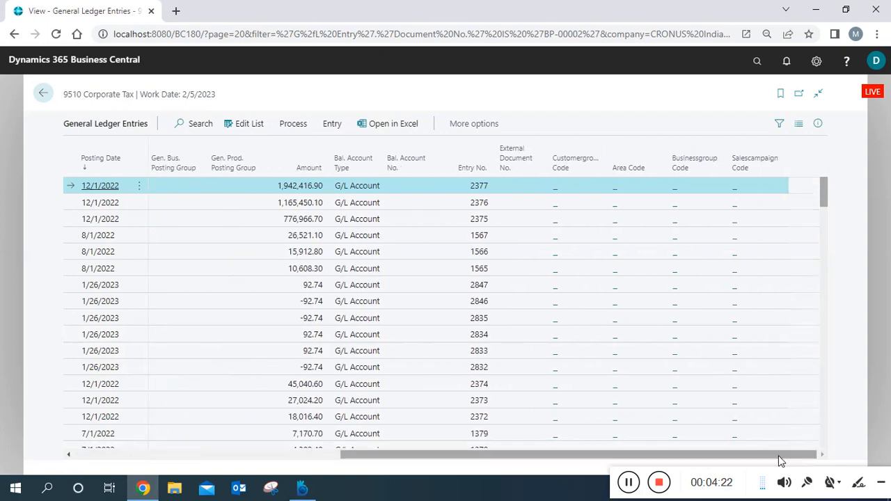
pyautogui.moveTo(799, 452); pyautogui.dragTo(497, 454)
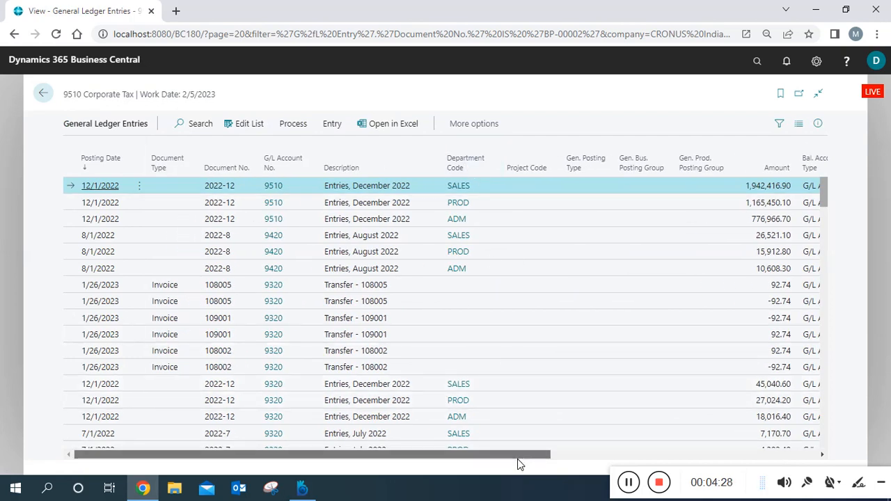
pyautogui.moveTo(517, 459); pyautogui.dragTo(782, 441)
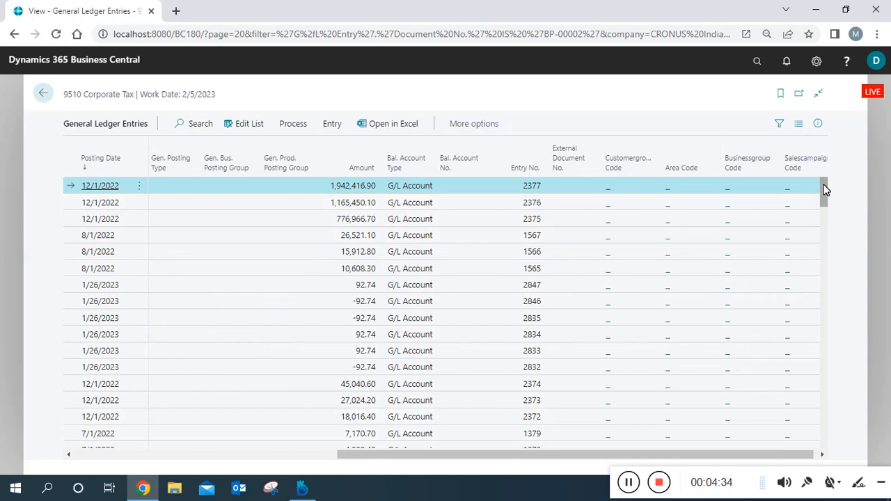
pyautogui.moveTo(497, 455); pyautogui.dragTo(156, 467)
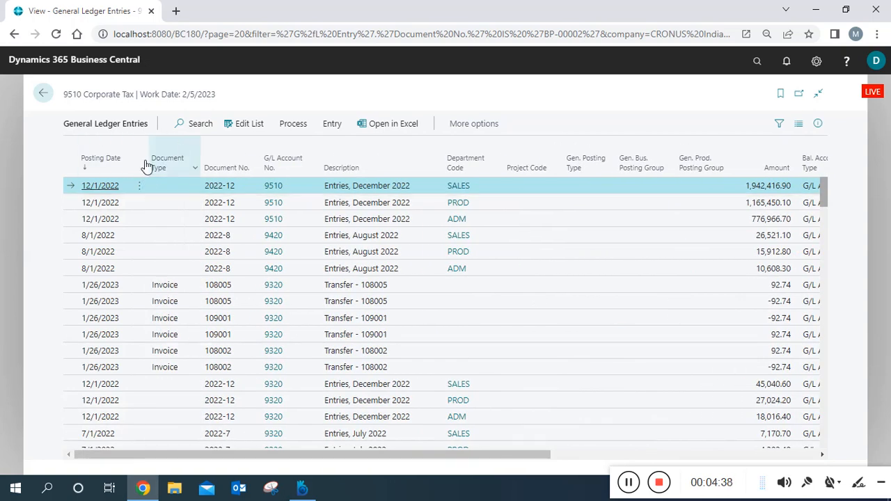
pyautogui.click(126, 169)
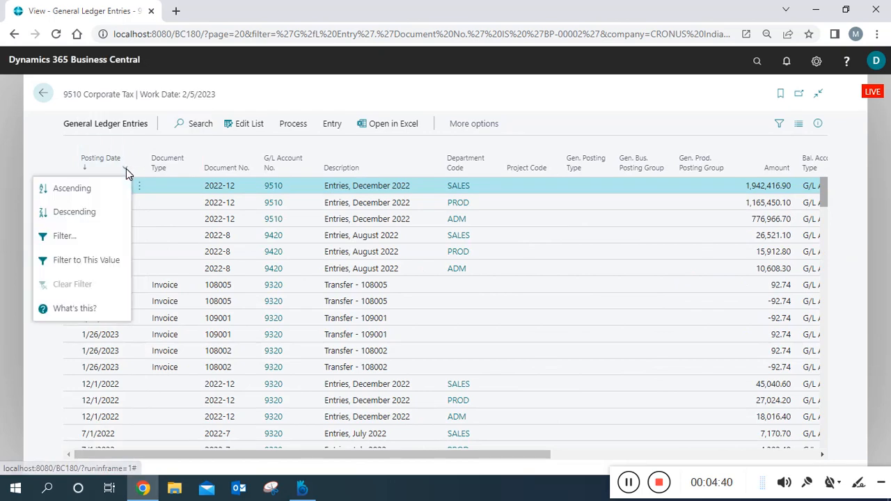
pyautogui.click(93, 212)
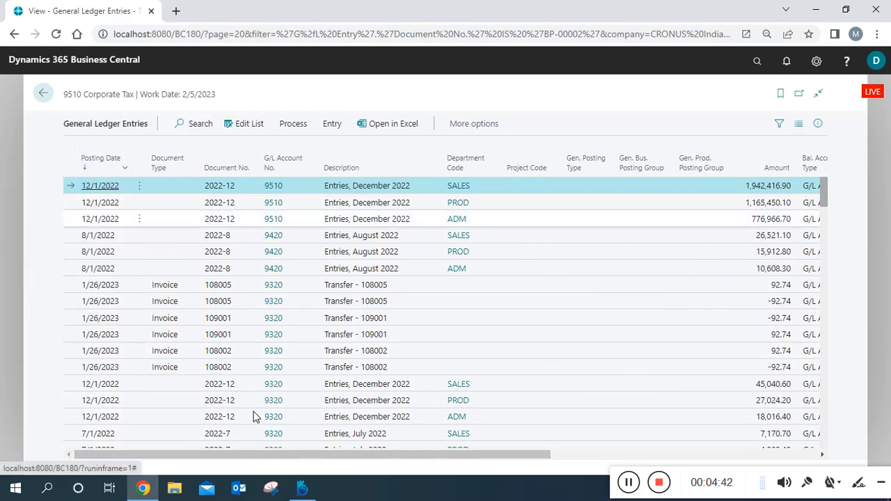
# Step: Review the department, customer group, area, business group and sales campaign codes on the 2/5/2023 ledger entries, widening the Customergroup Code column
pyautogui.moveTo(350, 461); pyautogui.dragTo(605, 451)
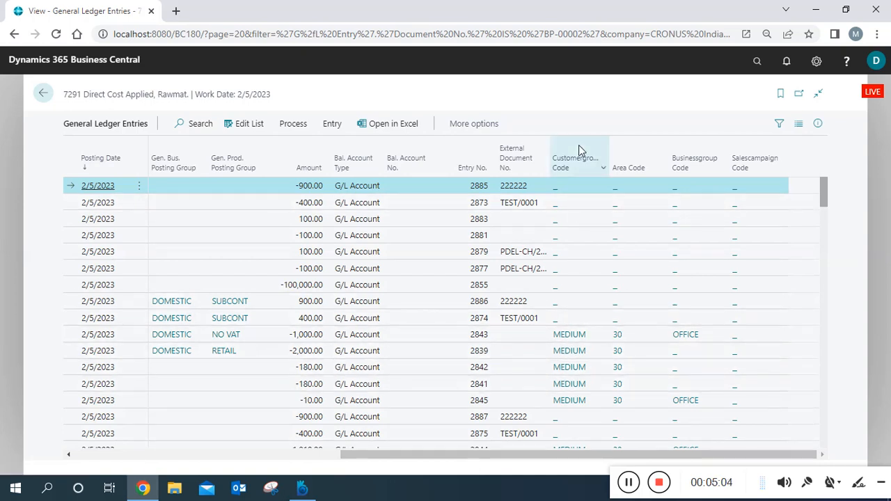
pyautogui.moveTo(610, 162); pyautogui.dragTo(631, 161)
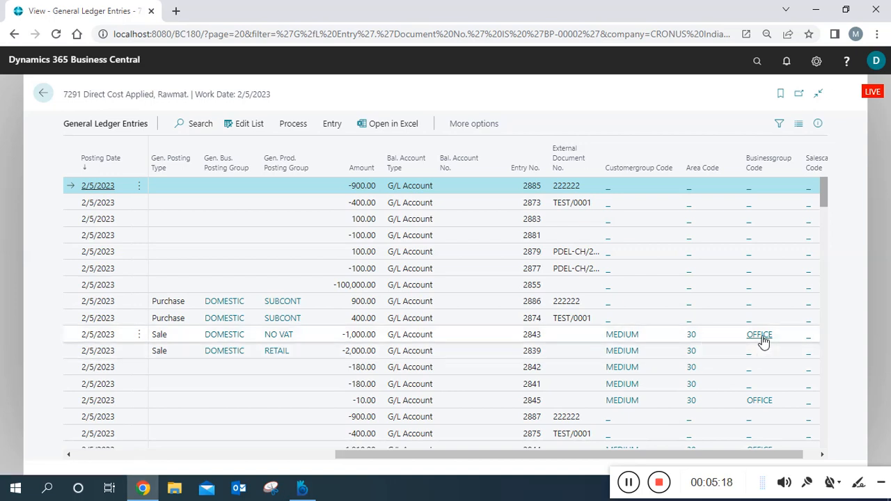
pyautogui.moveTo(705, 452); pyautogui.dragTo(588, 449)
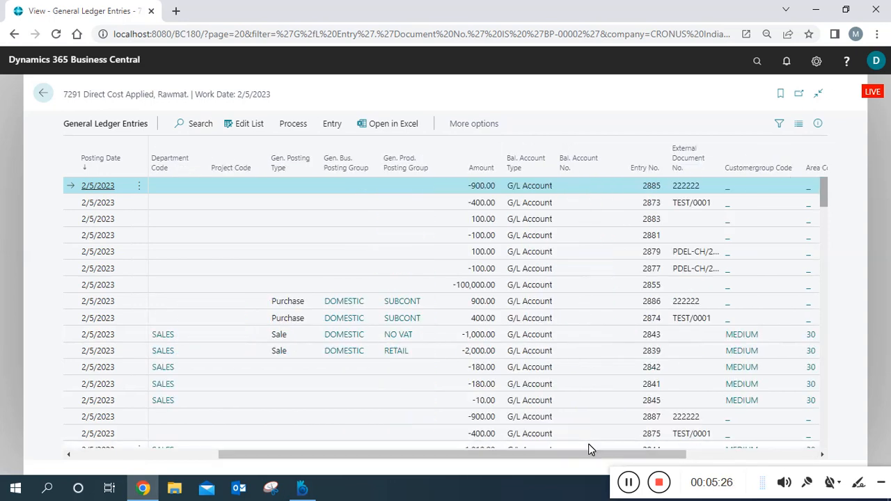
pyautogui.click(416, 354)
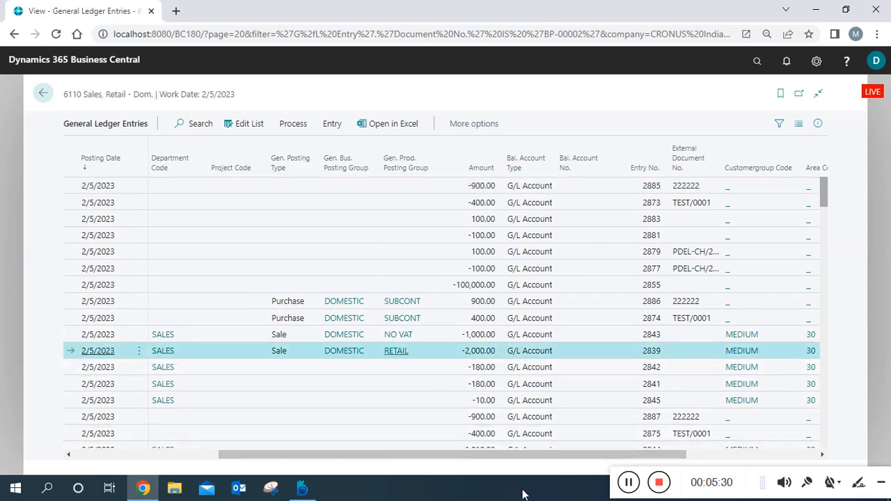
pyautogui.moveTo(510, 457); pyautogui.dragTo(351, 485)
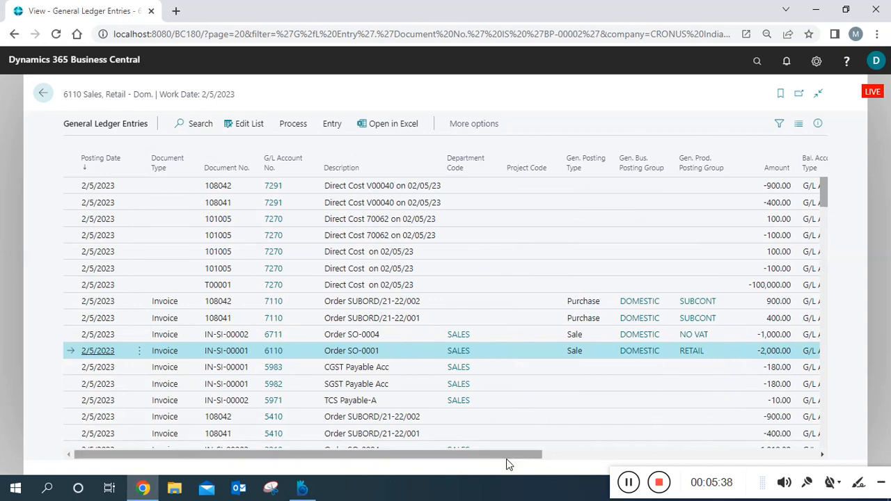
pyautogui.moveTo(507, 459); pyautogui.dragTo(790, 461)
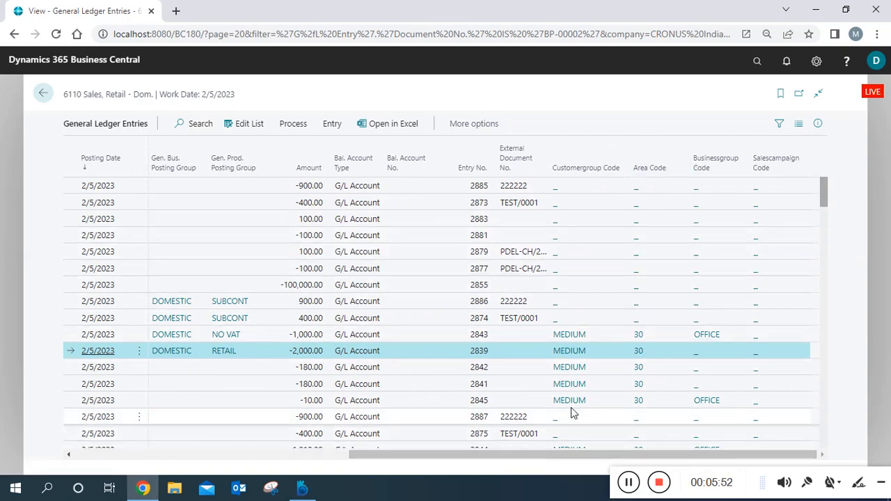
# Step: Create a draft dimension correction for the TCS Payable-A ledger entry posted on 2/5/2023
pyautogui.click(500, 389)
pyautogui.click(505, 402)
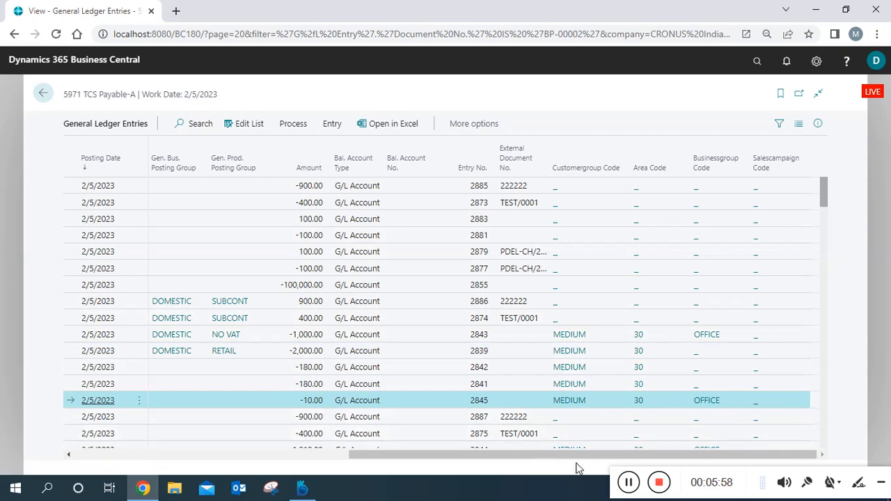
pyautogui.hscroll(-5, 453, 467)
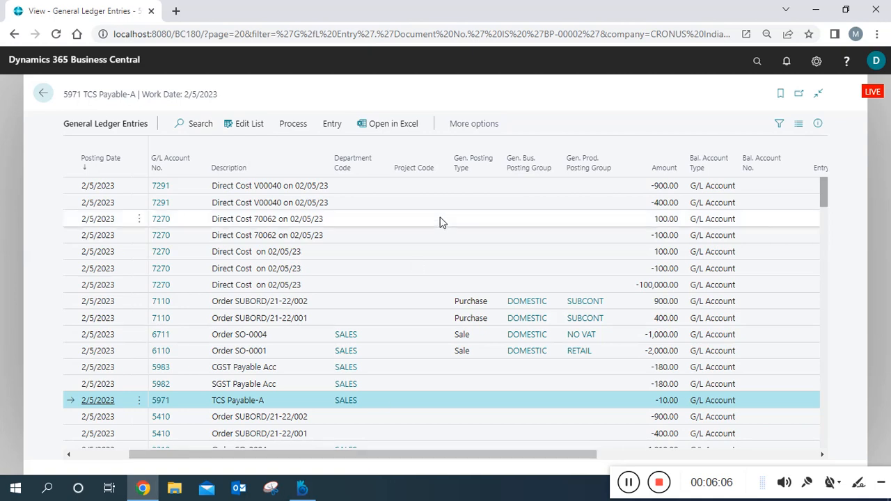
pyautogui.click(296, 127)
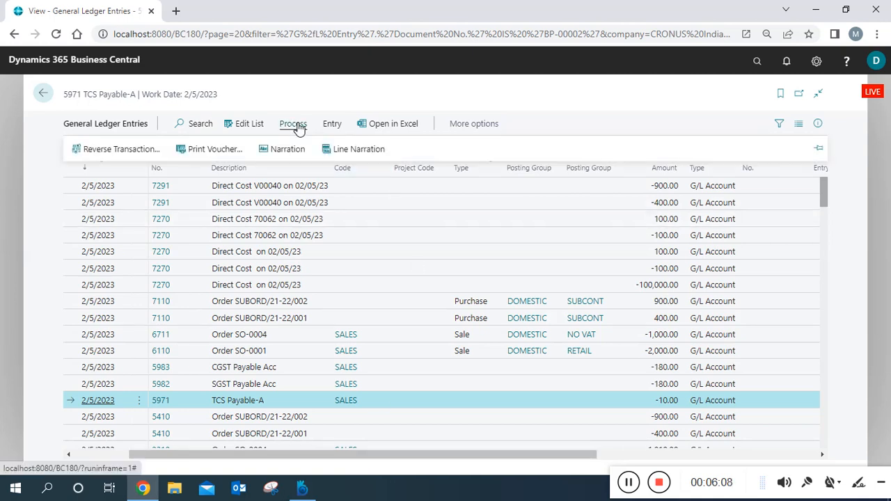
pyautogui.click(332, 124)
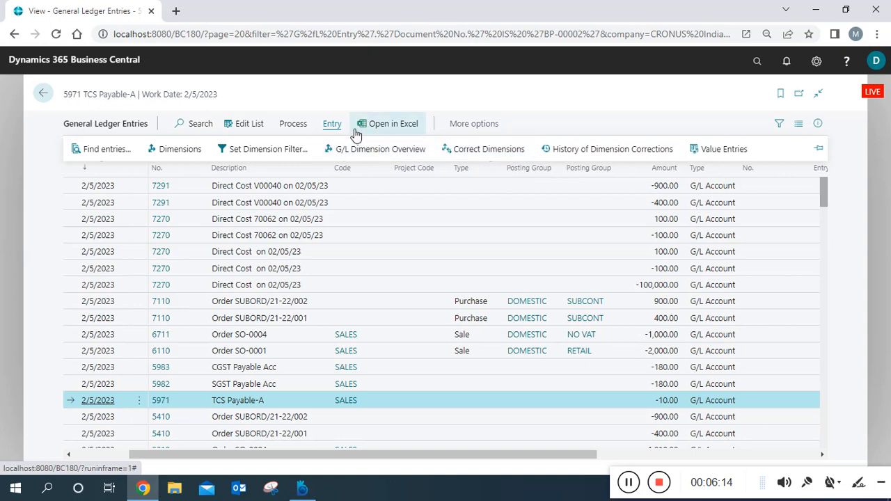
pyautogui.click(480, 150)
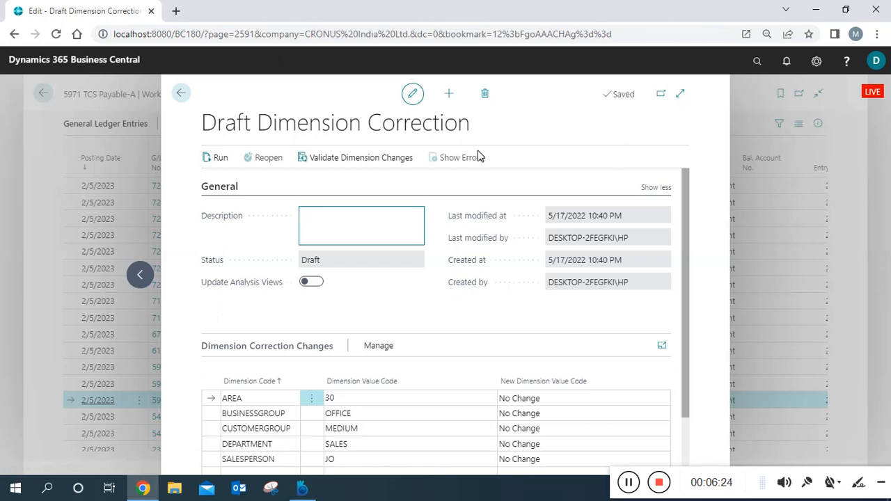
# Step: Enter the description "We are correcting Dimensions here, in Posted Entries." and turn on Update Analysis Views
pyautogui.write('We are corre')
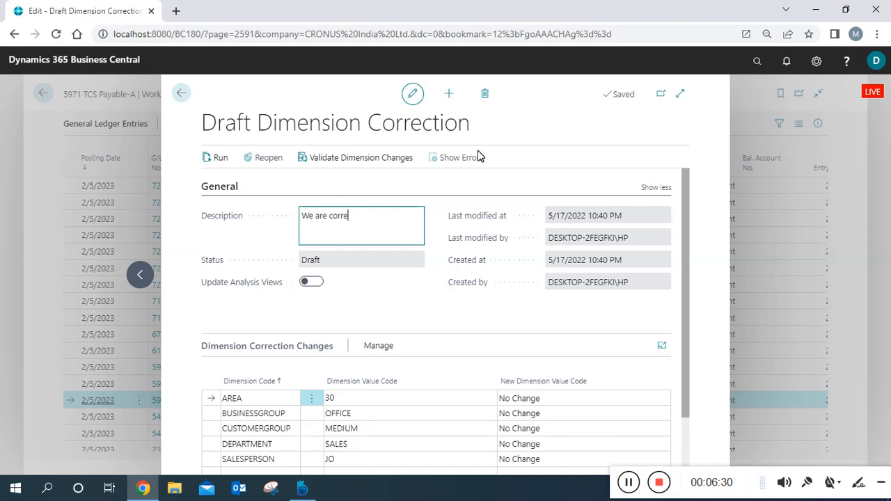
pyautogui.write('ting')
pyautogui.rightClick(351, 224)
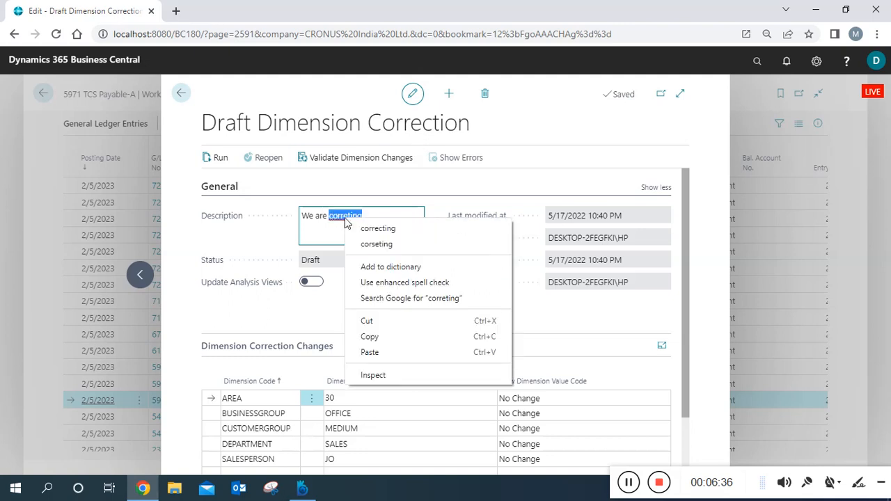
pyautogui.click(368, 230)
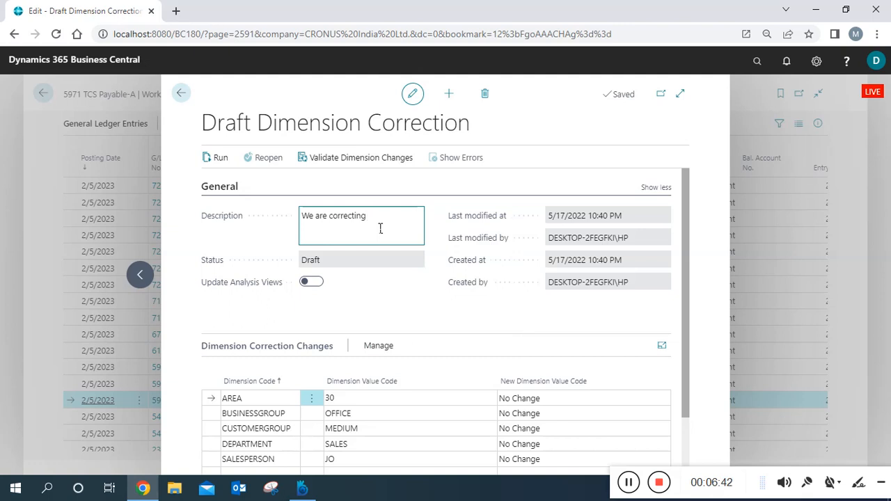
pyautogui.write('imensions here')
pyautogui.write(', in Posted Em')
pyautogui.press('BackSpace')
pyautogui.write('ntries.')
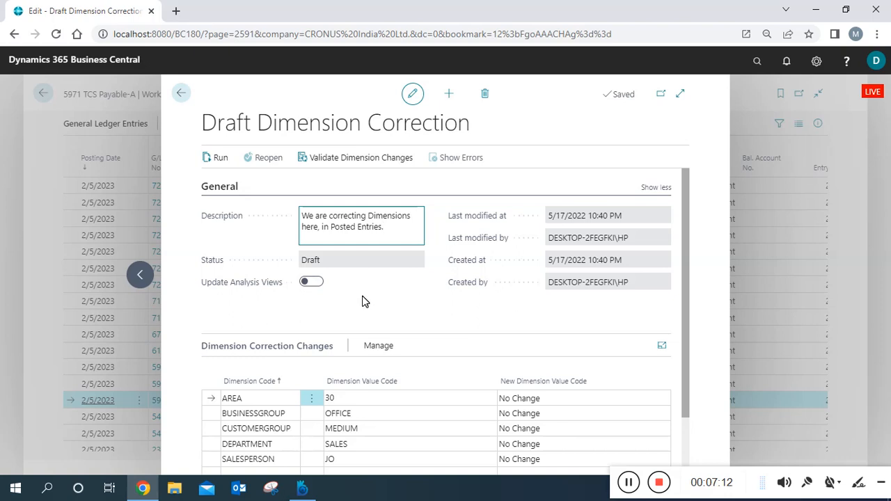
pyautogui.click(320, 283)
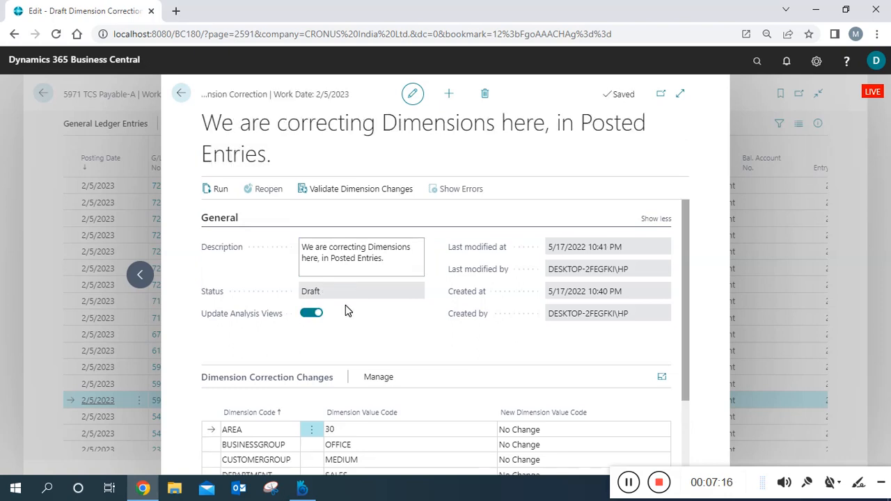
# Step: Examine the Dimension Correction Changes lines and the Selected Ledger Entries section, including the ways to add or remove entries
pyautogui.moveTo(687, 250); pyautogui.dragTo(684, 314)
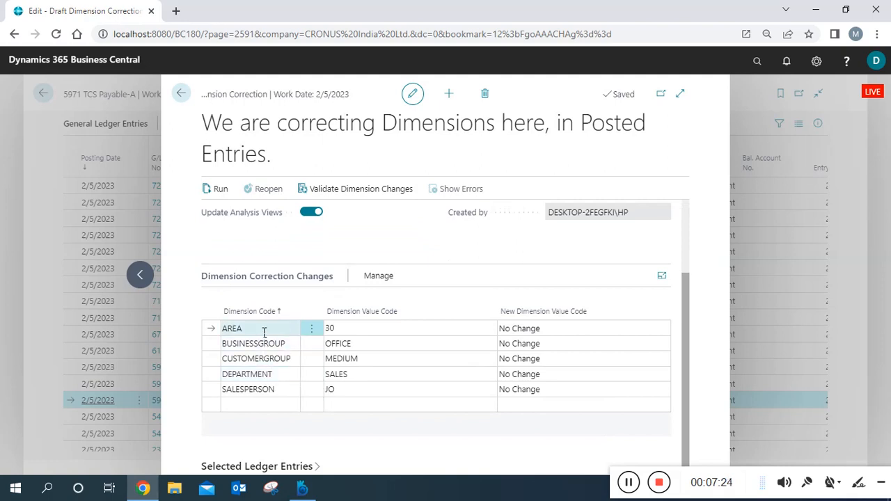
pyautogui.click(282, 377)
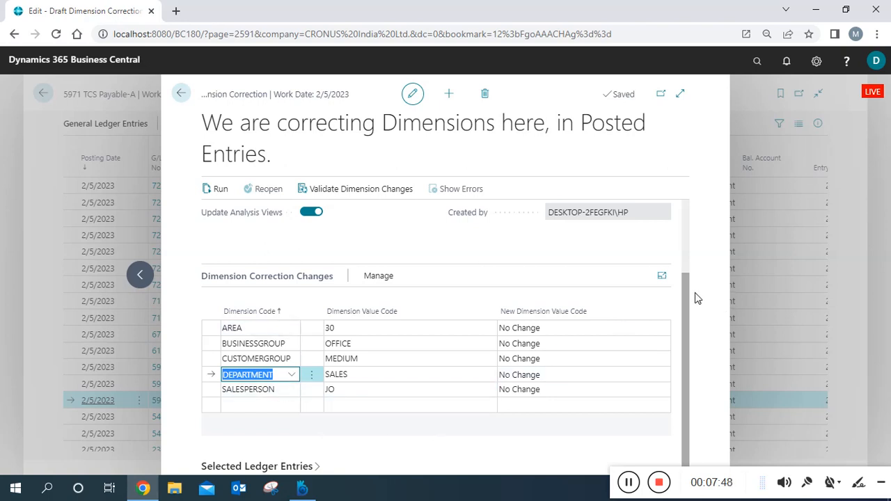
pyautogui.moveTo(685, 283); pyautogui.dragTo(683, 327)
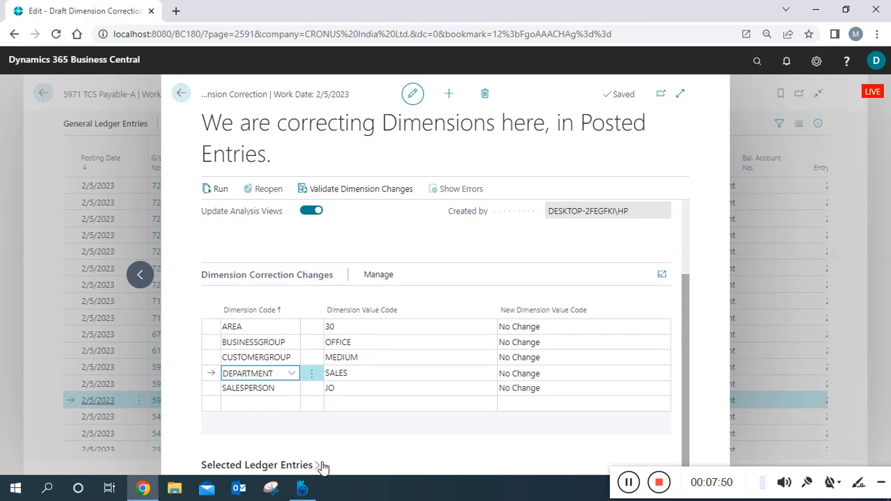
pyautogui.scroll(-1, 658, 319)
pyautogui.moveTo(688, 277); pyautogui.dragTo(692, 378)
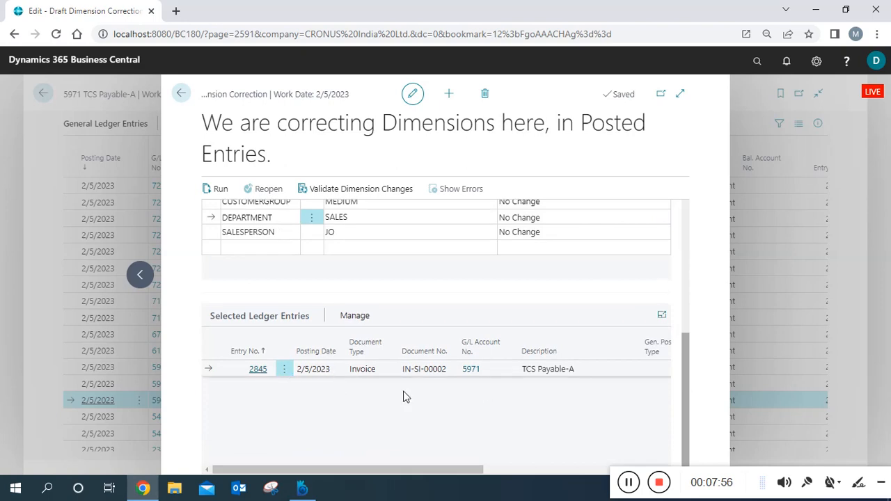
pyautogui.click(355, 317)
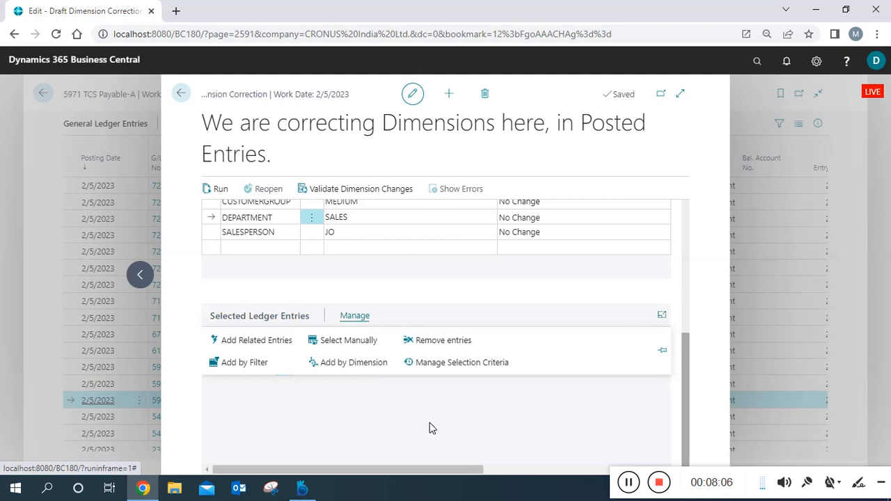
pyautogui.moveTo(446, 468); pyautogui.dragTo(613, 457)
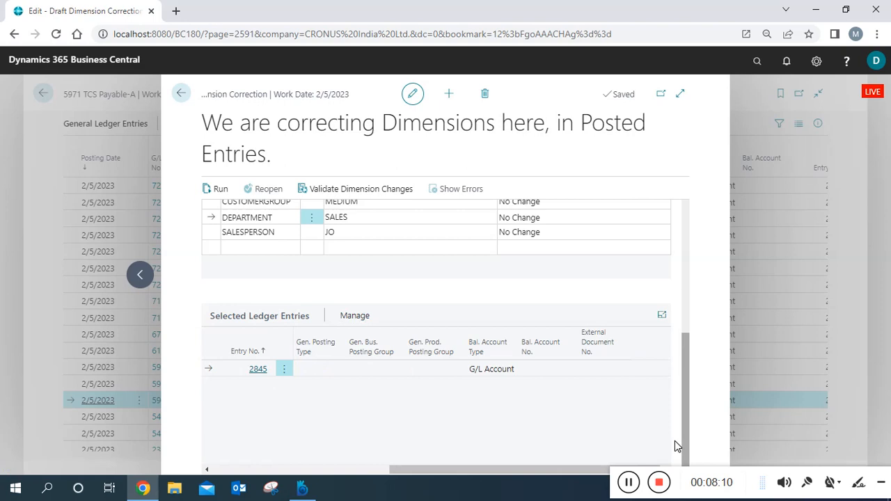
pyautogui.moveTo(547, 467); pyautogui.dragTo(360, 471)
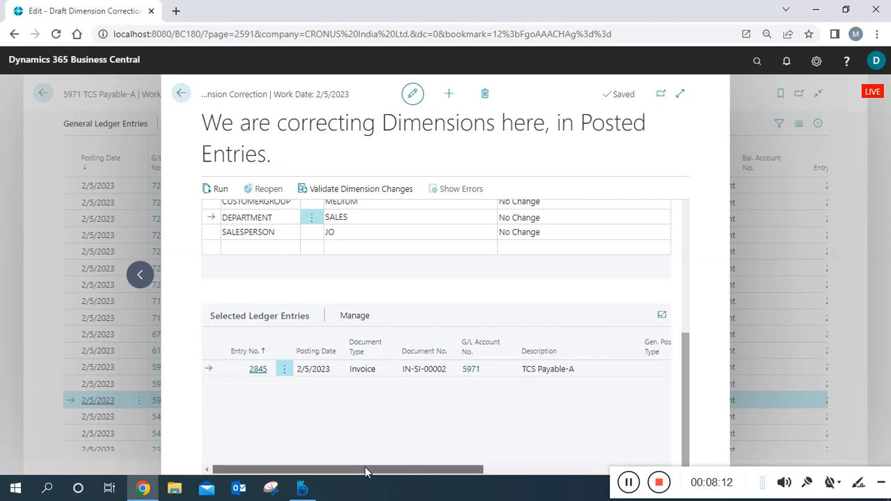
# Step: View the current dimension value record for each of the AREA, BUSINESSGROUP, CUSTOMERGROUP, DEPARTMENT and SALESPERSON lines, closing each one
pyautogui.moveTo(687, 349); pyautogui.dragTo(682, 281)
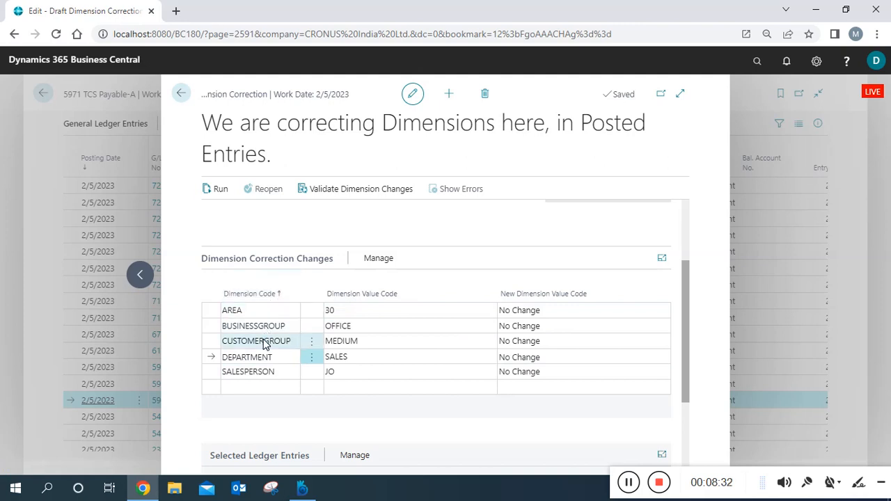
pyautogui.scroll(1, 691, 336)
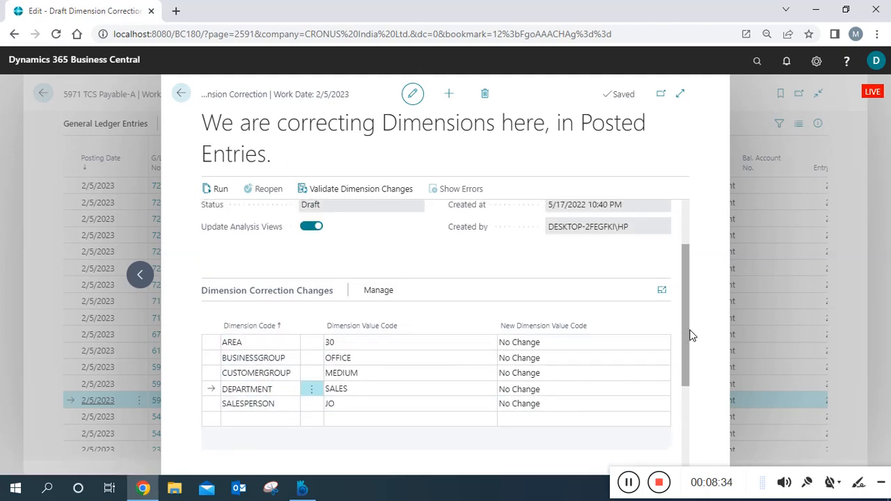
pyautogui.scroll(-1, 691, 335)
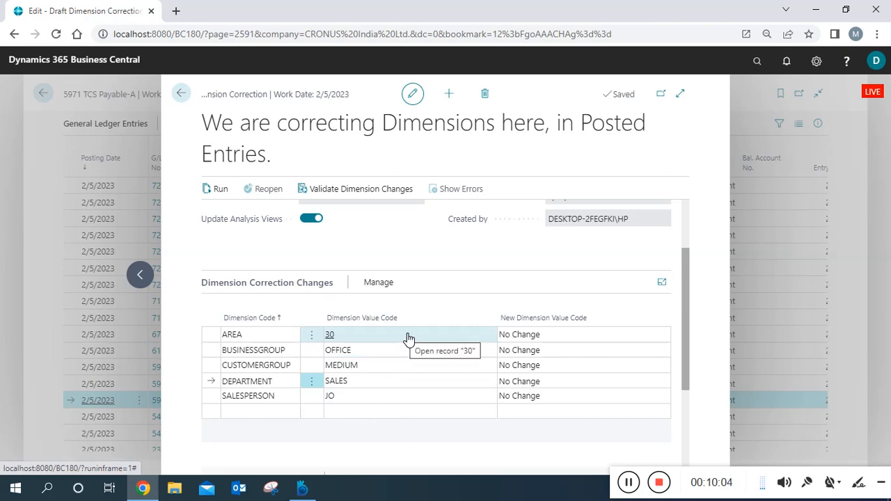
pyautogui.click(335, 337)
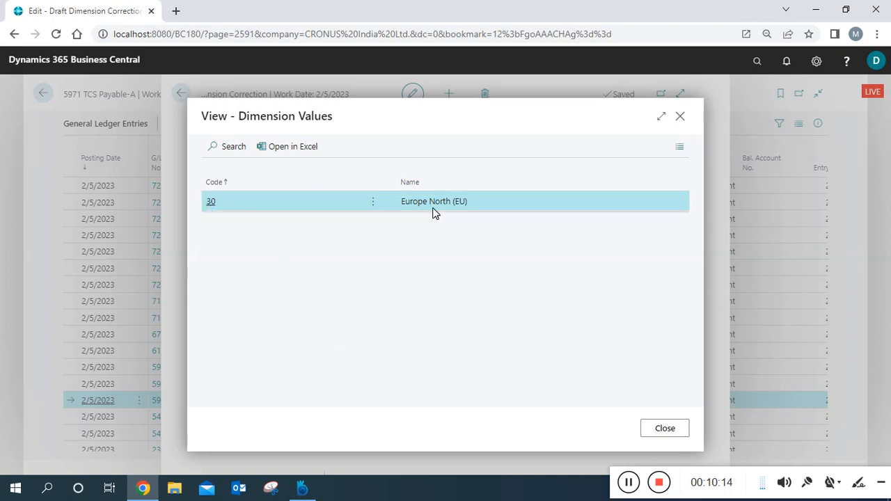
pyautogui.click(672, 432)
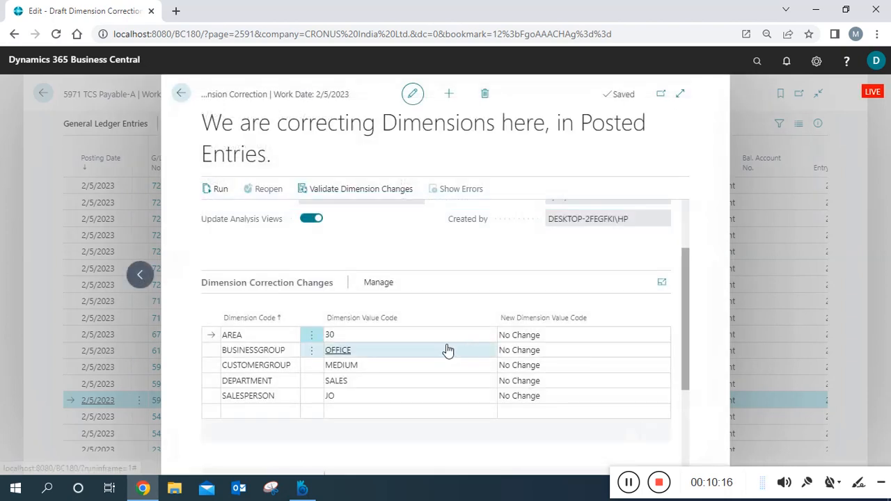
pyautogui.click(334, 355)
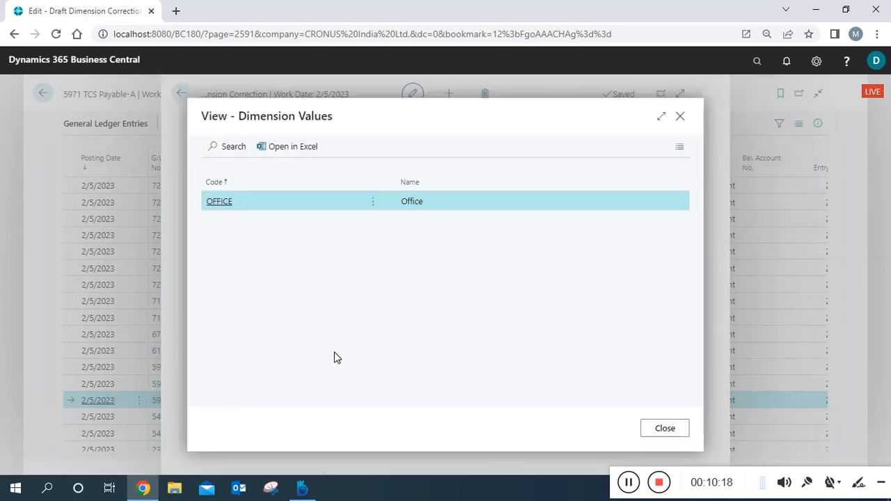
pyautogui.click(661, 432)
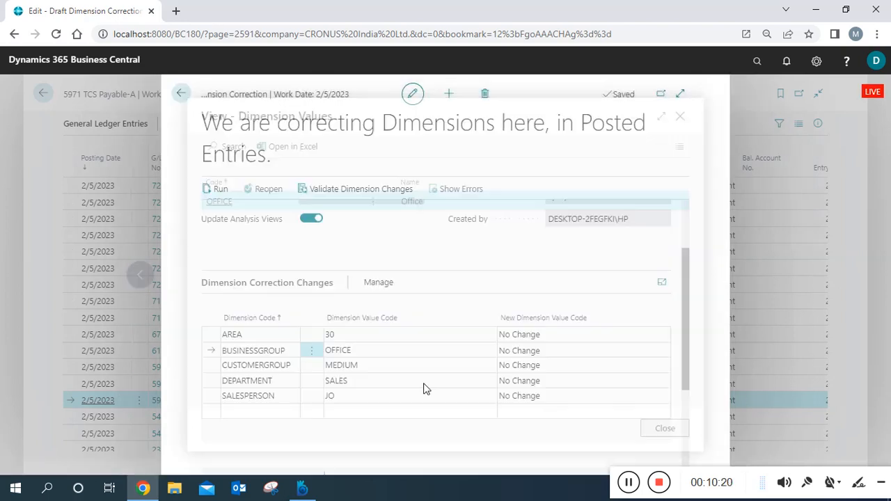
pyautogui.click(341, 366)
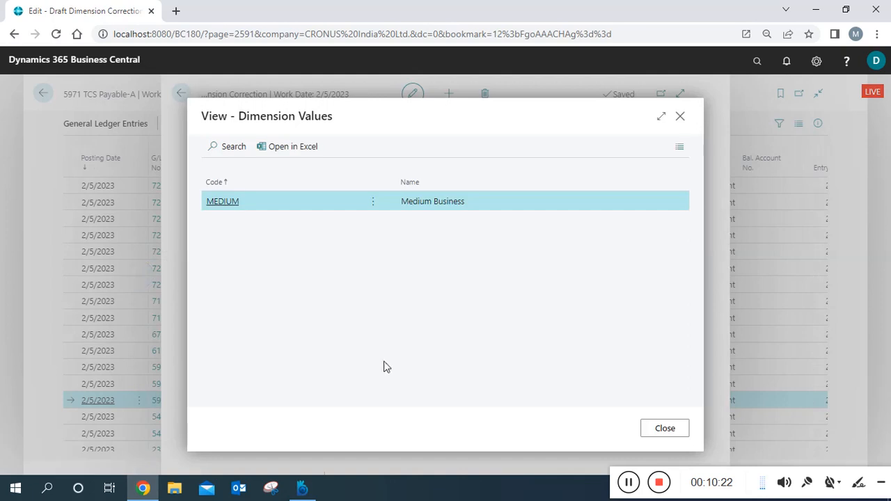
pyautogui.click(665, 428)
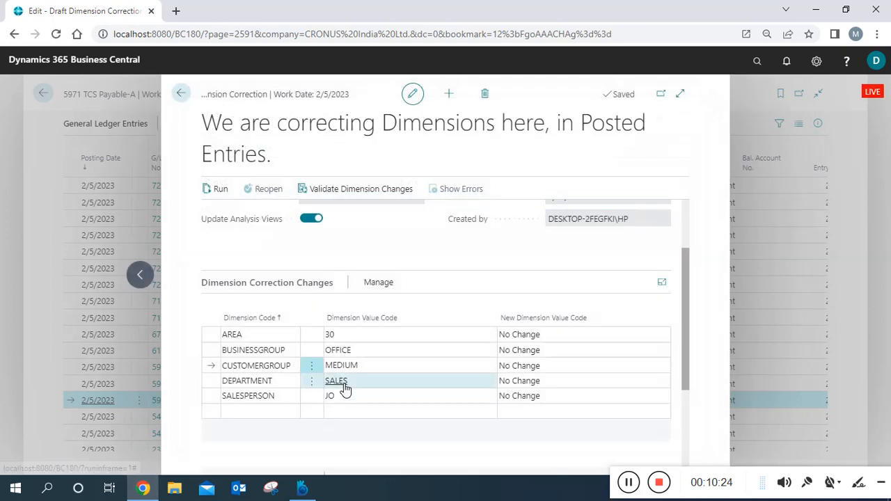
pyautogui.click(341, 385)
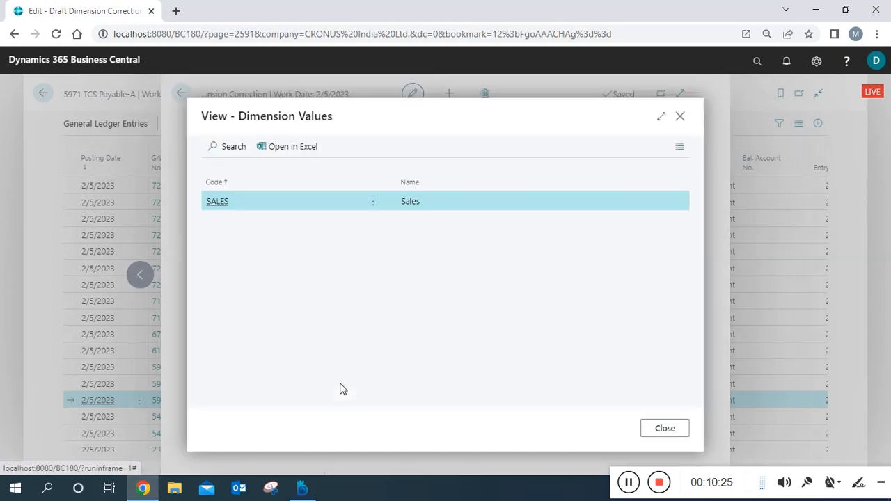
pyautogui.click(664, 430)
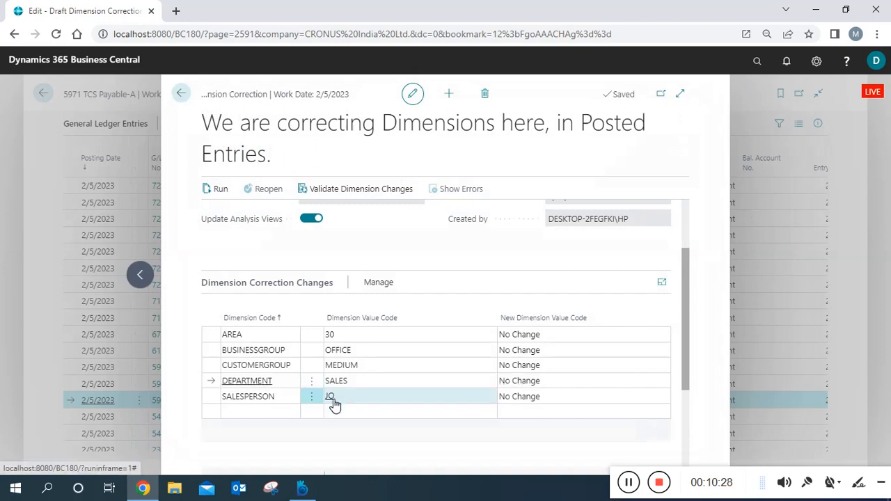
pyautogui.click(331, 396)
pyautogui.click(677, 428)
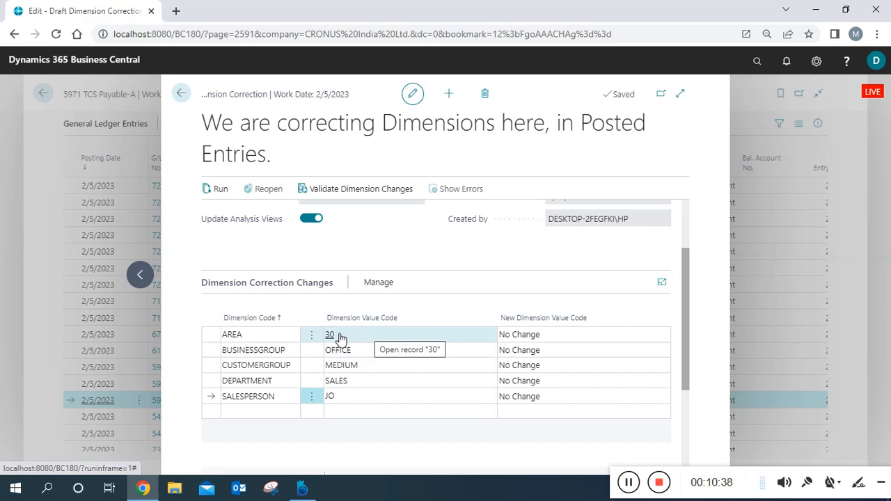
# Step: Set the AREA line's New Dimension Value Code to 70, America North
pyautogui.click(527, 338)
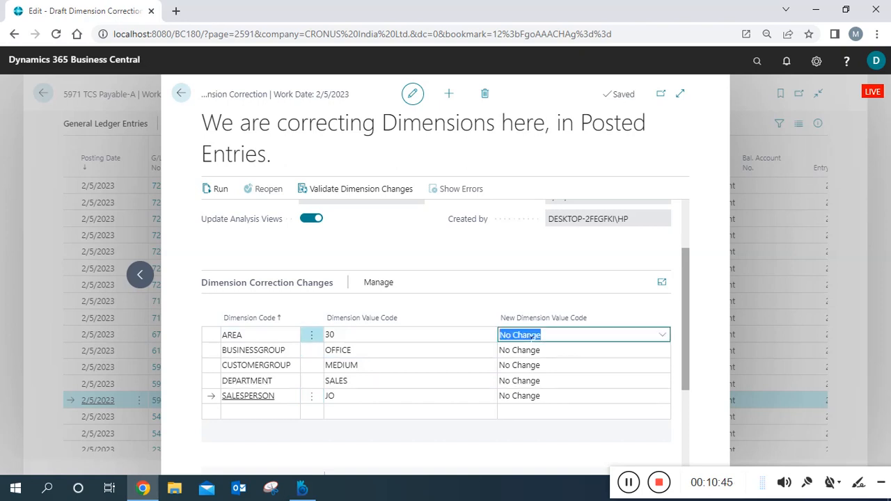
pyautogui.click(664, 338)
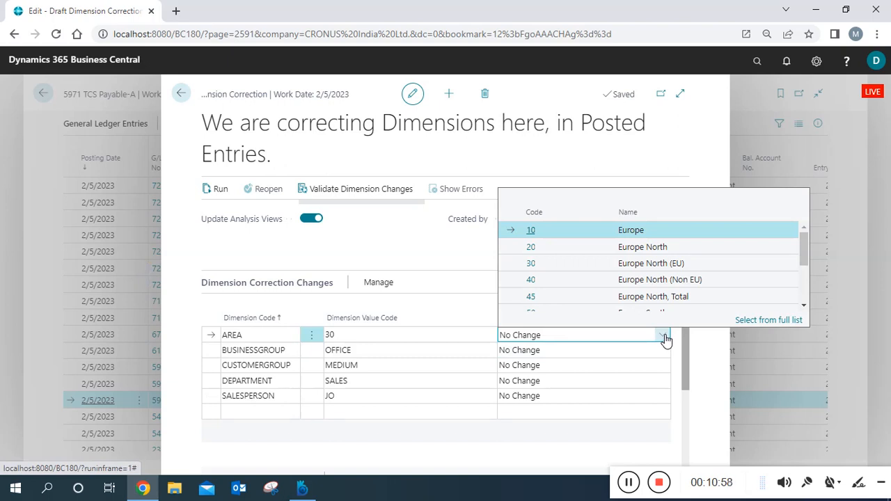
pyautogui.moveTo(804, 237)
pyautogui.mouseDown()
pyautogui.moveTo(806, 298)
pyautogui.moveTo(807, 227)
pyautogui.moveTo(804, 277)
pyautogui.moveTo(804, 239)
pyautogui.mouseUp()
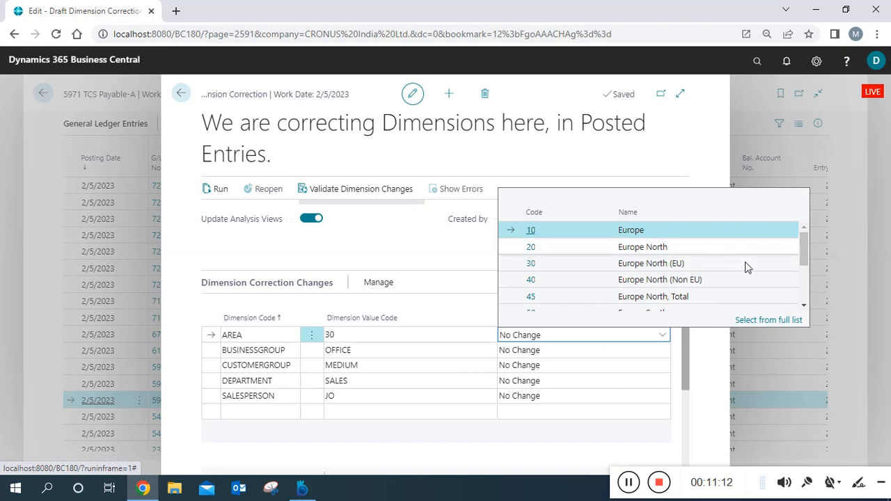
pyautogui.moveTo(799, 256); pyautogui.dragTo(806, 285)
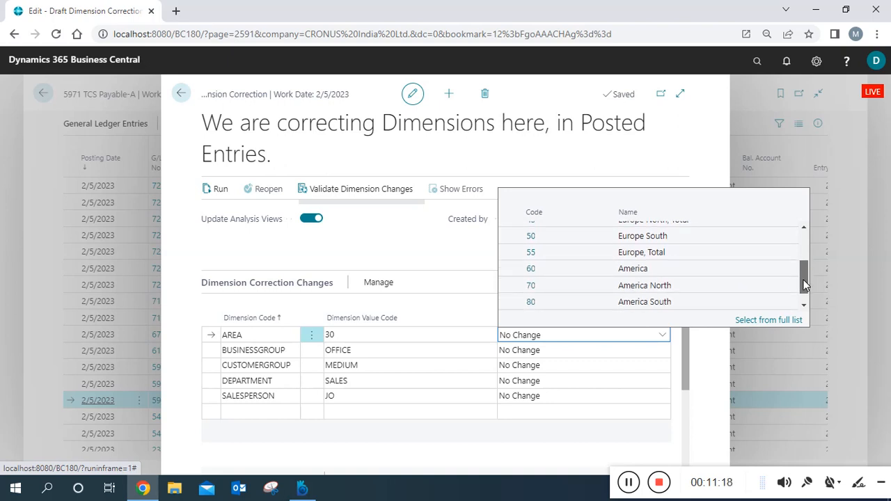
pyautogui.click(666, 287)
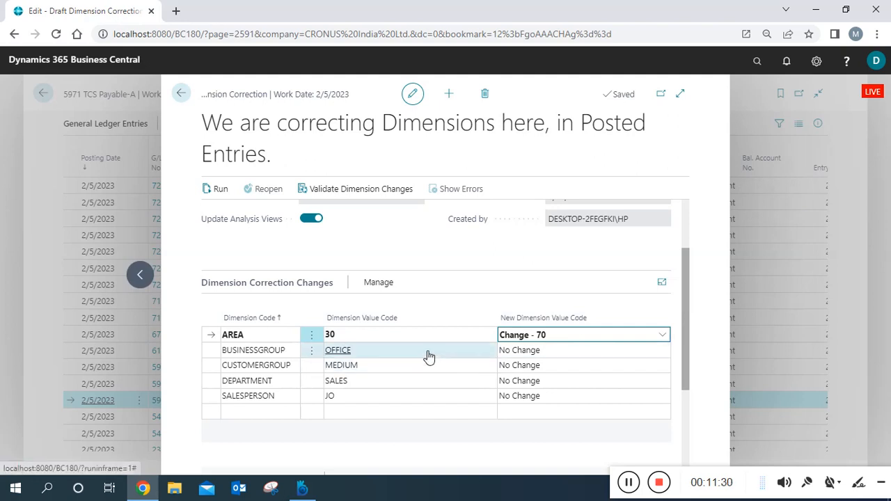
# Step: Review the AREA line's current dimension value record and the list of available new values, closing both without altering the line
pyautogui.click(581, 351)
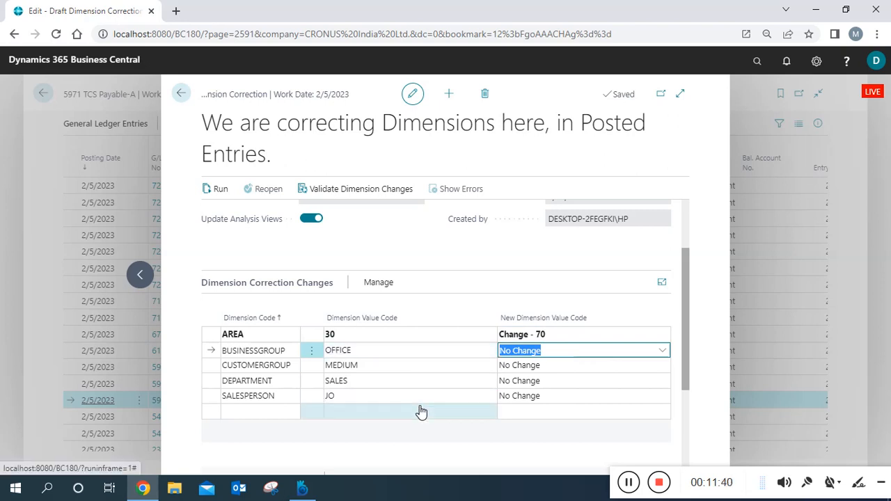
pyautogui.click(404, 340)
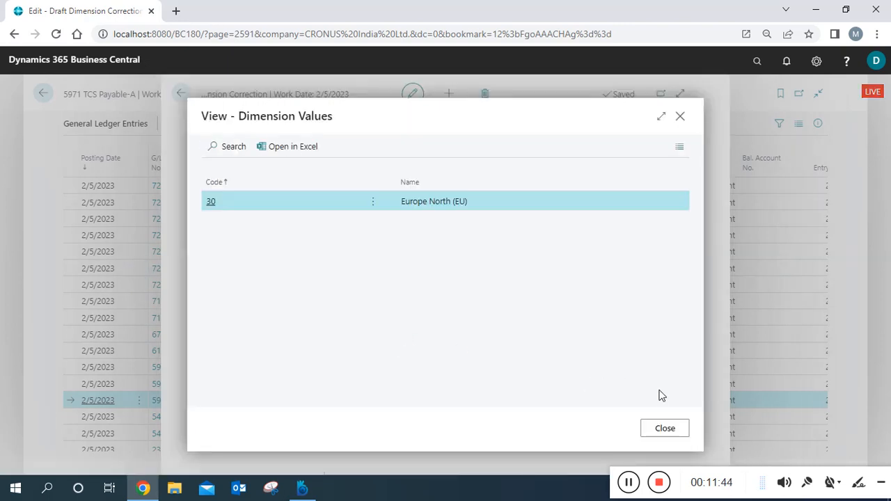
pyautogui.click(664, 427)
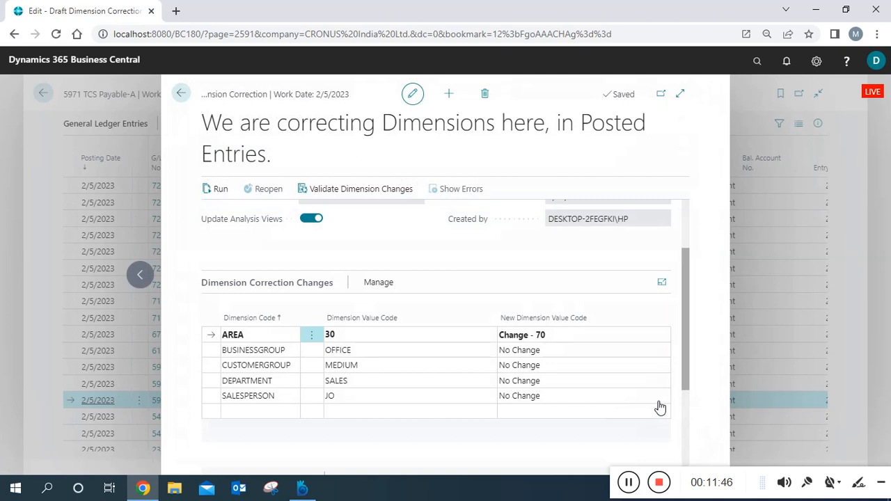
pyautogui.click(666, 340)
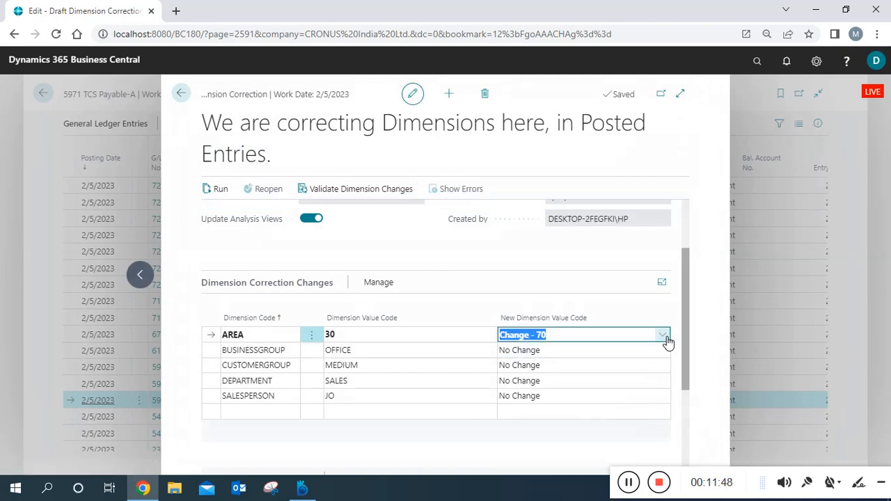
pyautogui.click(662, 335)
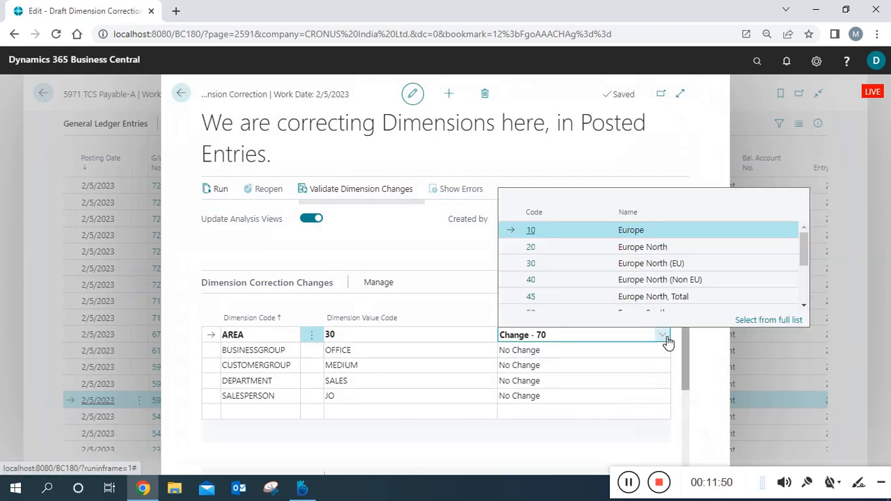
pyautogui.click(700, 379)
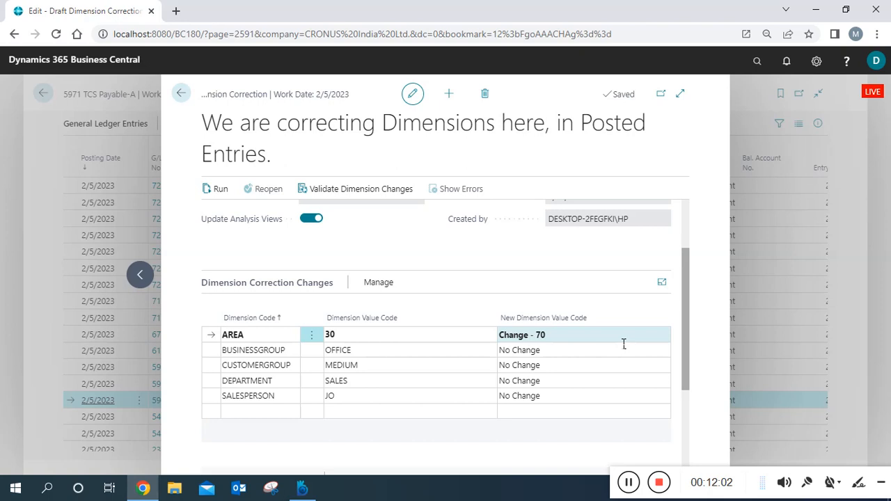
pyautogui.moveTo(687, 365); pyautogui.dragTo(383, 237)
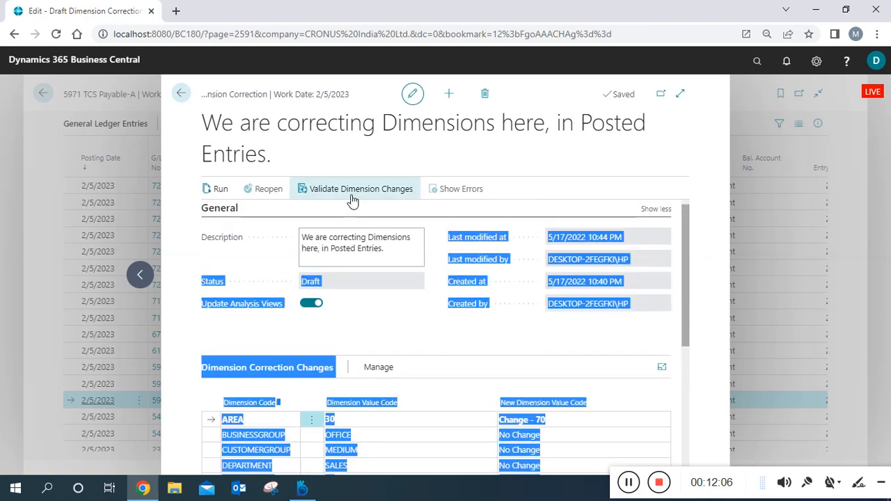
pyautogui.click(353, 200)
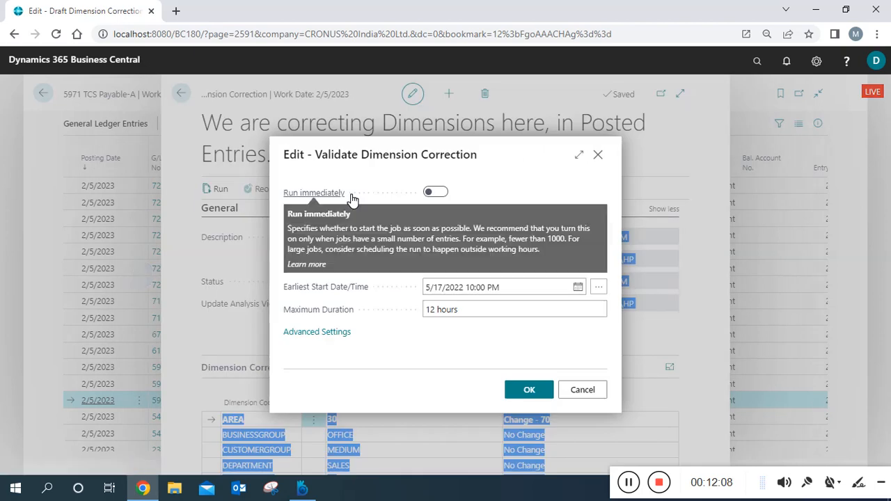
pyautogui.click(598, 155)
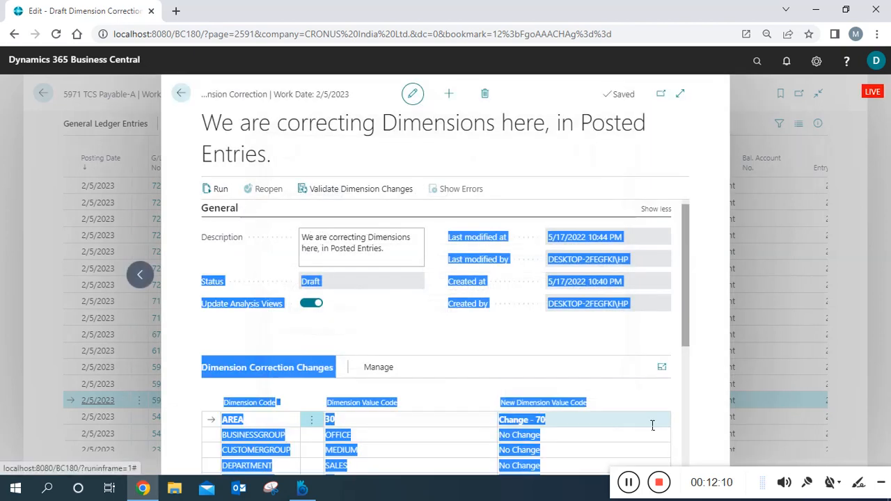
pyautogui.click(622, 389)
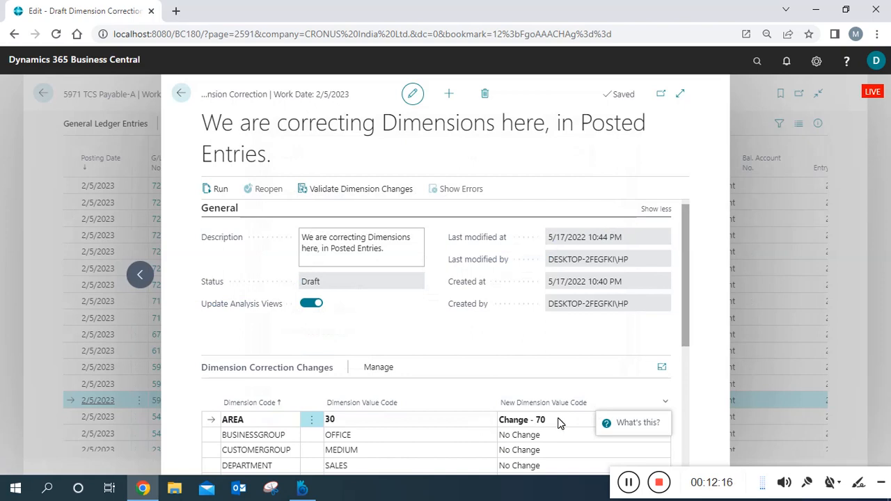
# Step: Validate the dimension changes with Run immediately turned on, and close the scheduling notice
pyautogui.click(351, 194)
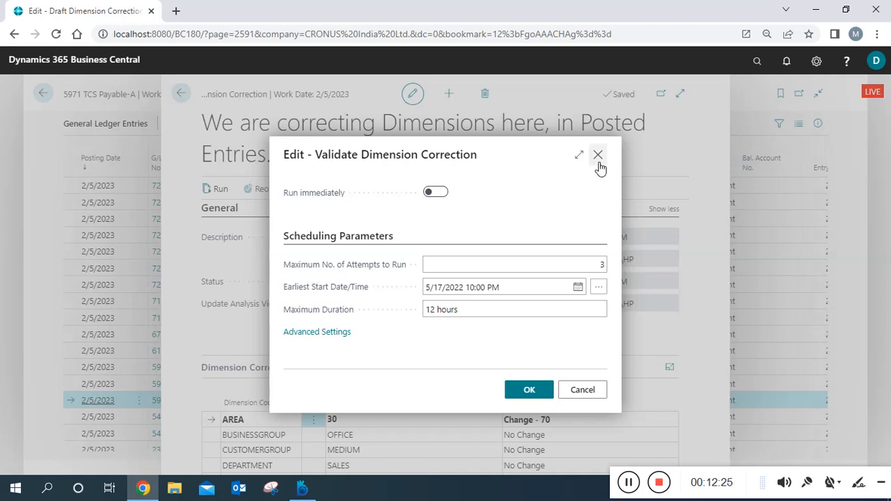
pyautogui.click(449, 195)
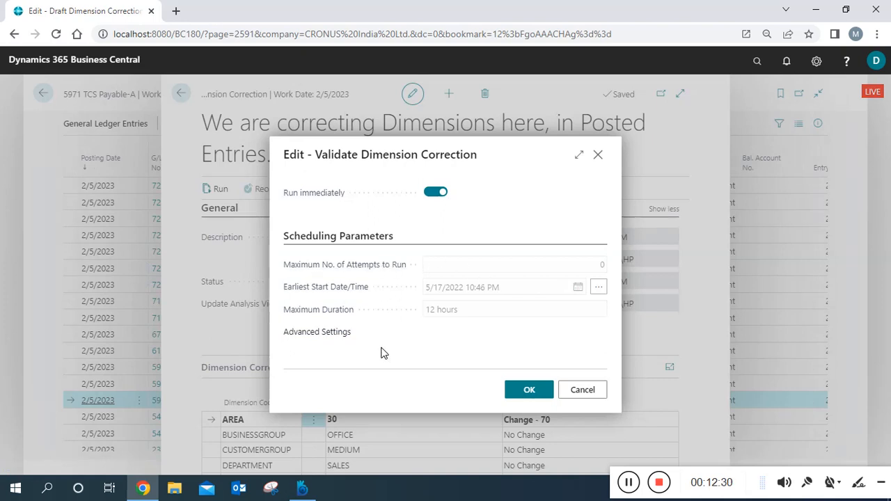
pyautogui.click(534, 397)
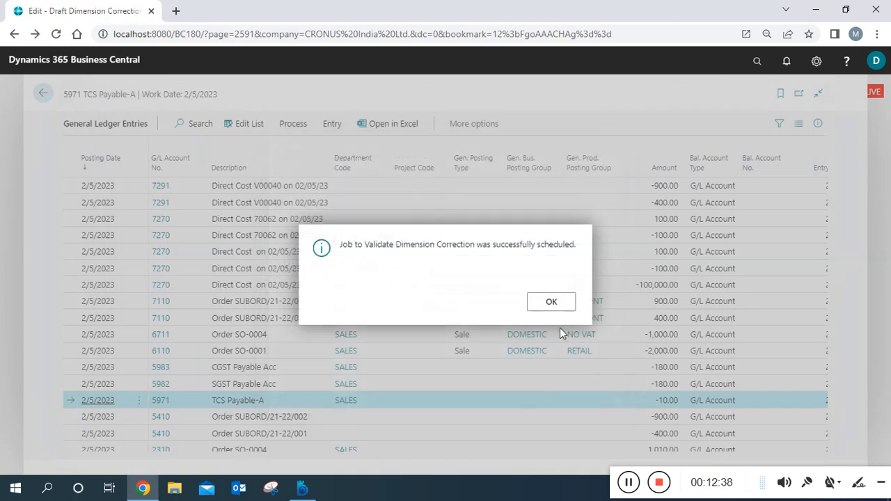
pyautogui.click(562, 304)
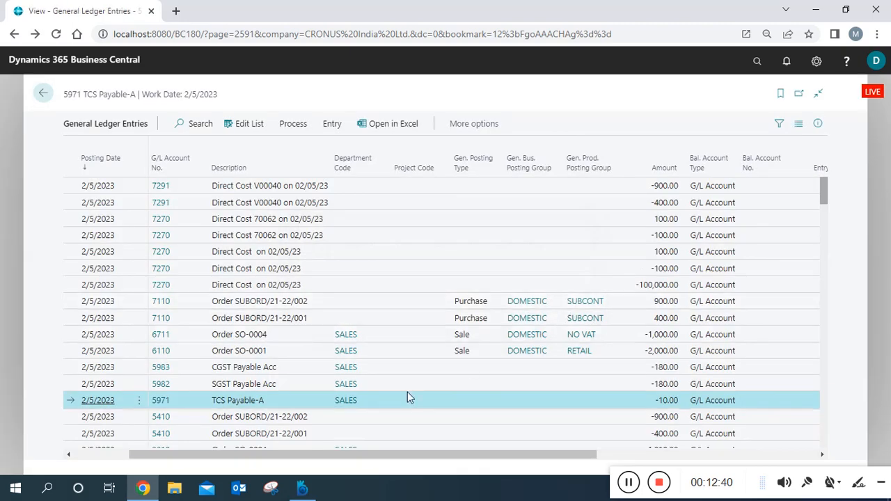
# Step: Open the draft correction for editing from the TCS Payable-A entry's History of Dimension Corrections
pyautogui.moveTo(378, 455); pyautogui.dragTo(545, 460)
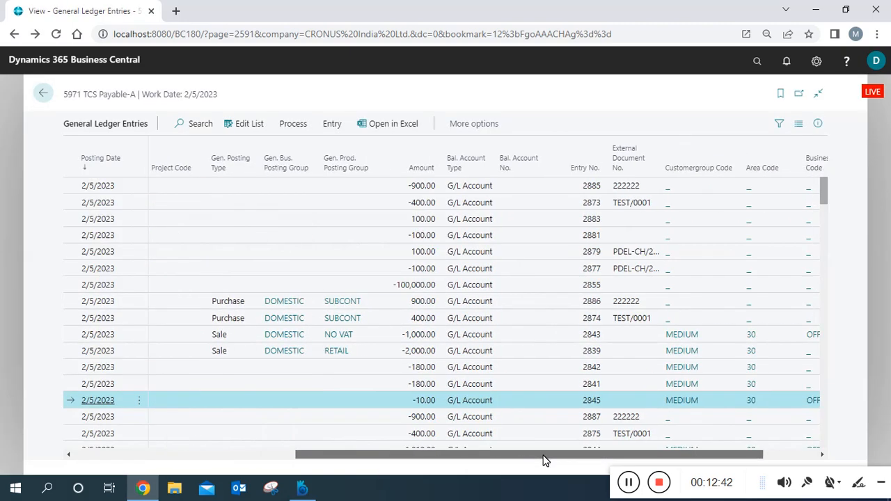
pyautogui.click(340, 124)
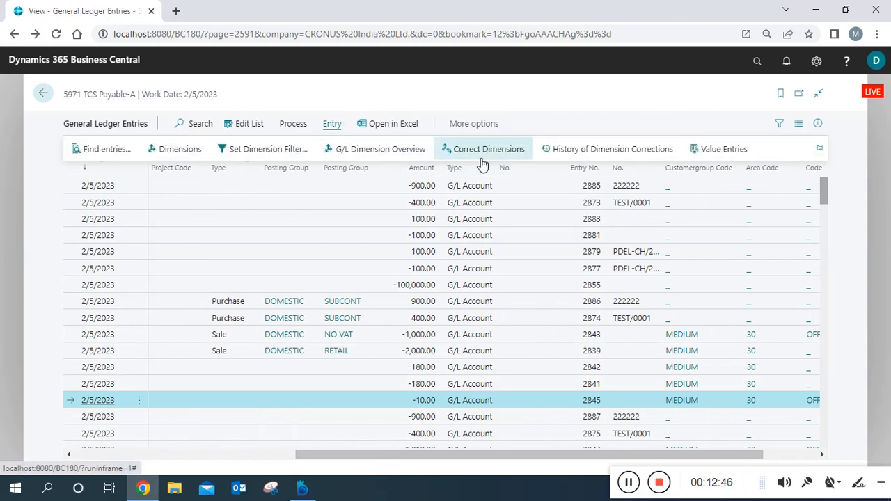
pyautogui.click(564, 150)
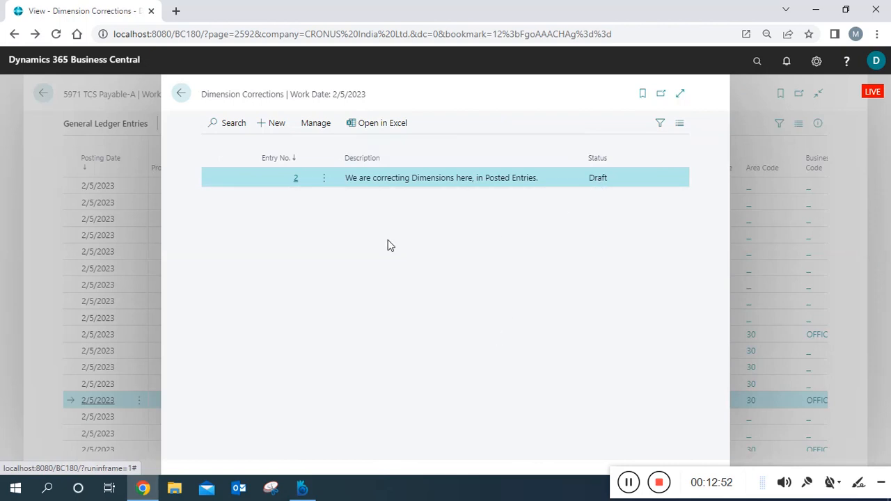
pyautogui.click(334, 185)
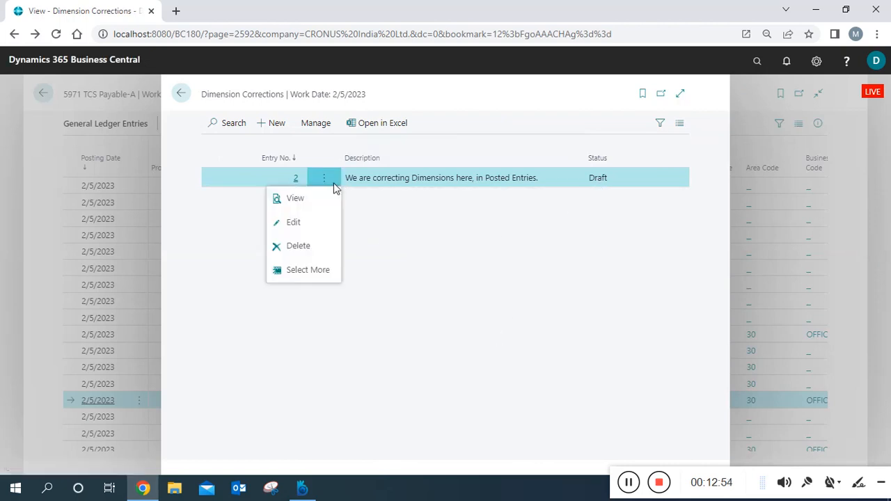
pyautogui.click(321, 225)
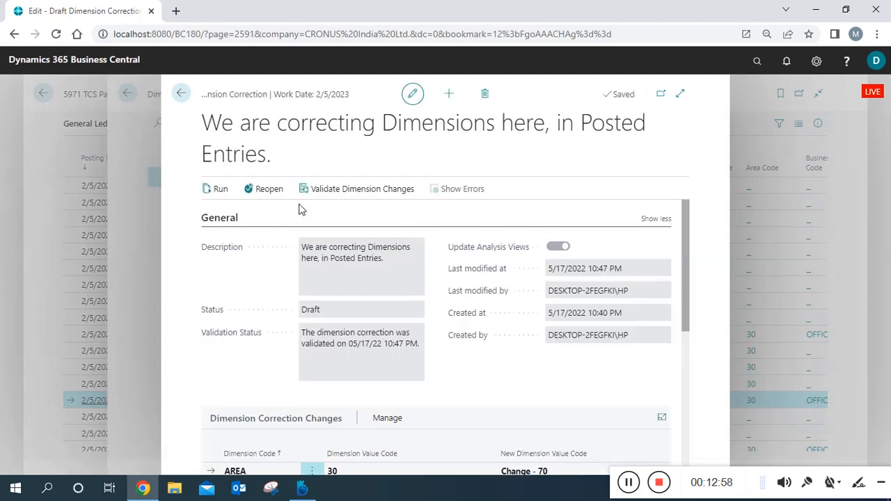
# Step: Schedule the dimension correction run with blank Earliest Start Date/Time and Maximum Duration, and Maximum No. of Attempts to Run set to 1
pyautogui.click(211, 190)
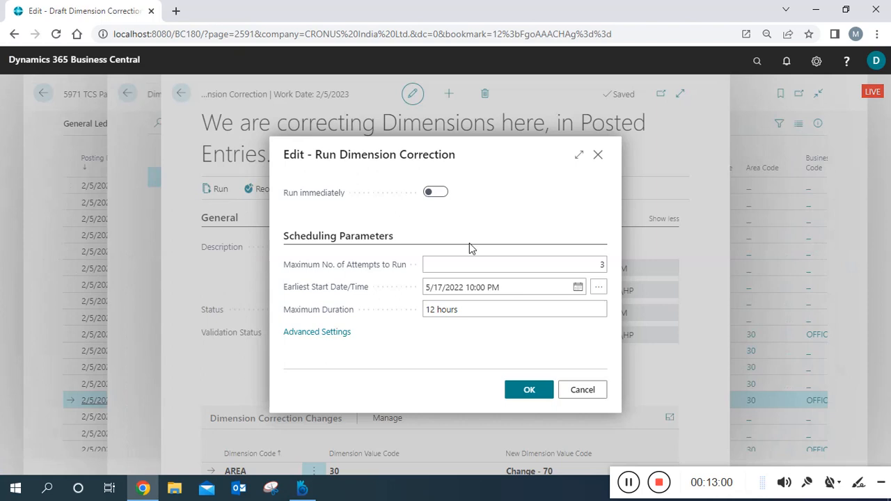
pyautogui.click(528, 287)
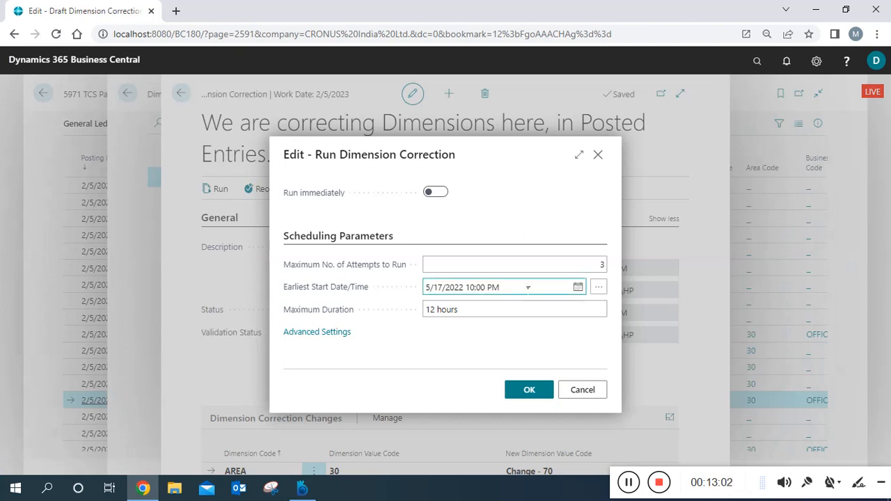
pyautogui.doubleClick(444, 288)
pyautogui.click(442, 288)
pyautogui.moveTo(517, 292); pyautogui.dragTo(390, 278)
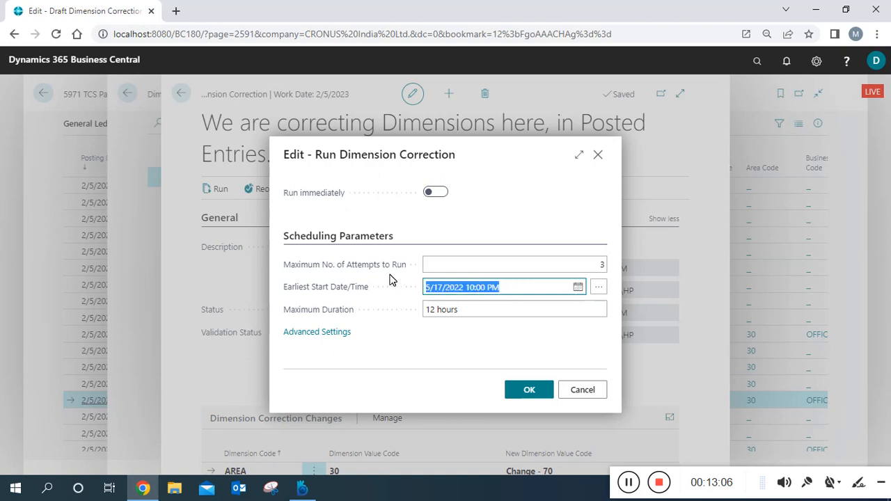
pyautogui.press('BackSpace')
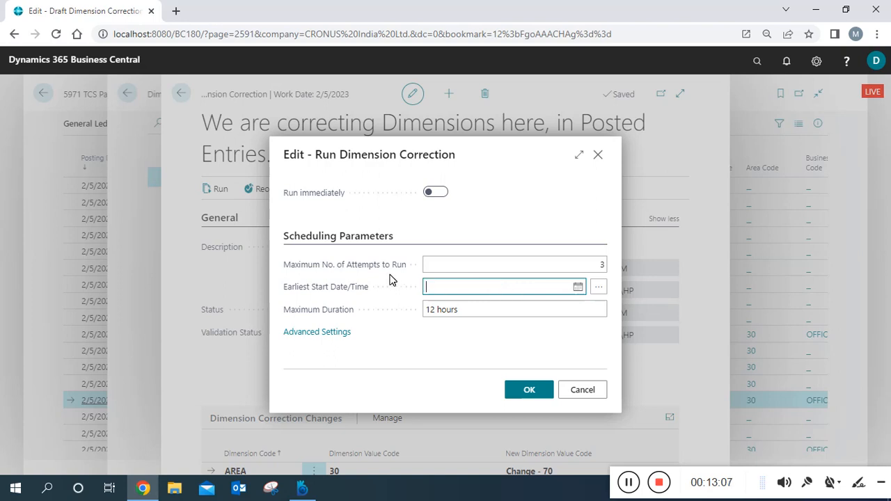
pyautogui.click(489, 311)
pyautogui.press('BackSpace')
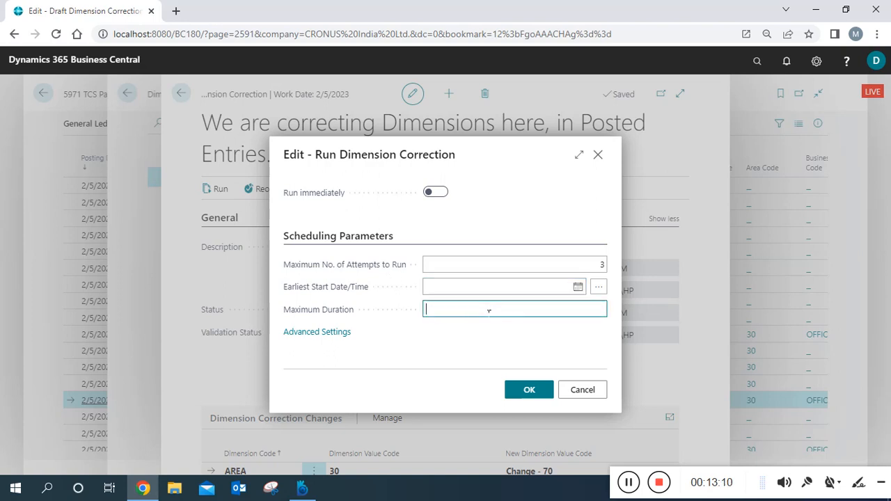
pyautogui.click(602, 266)
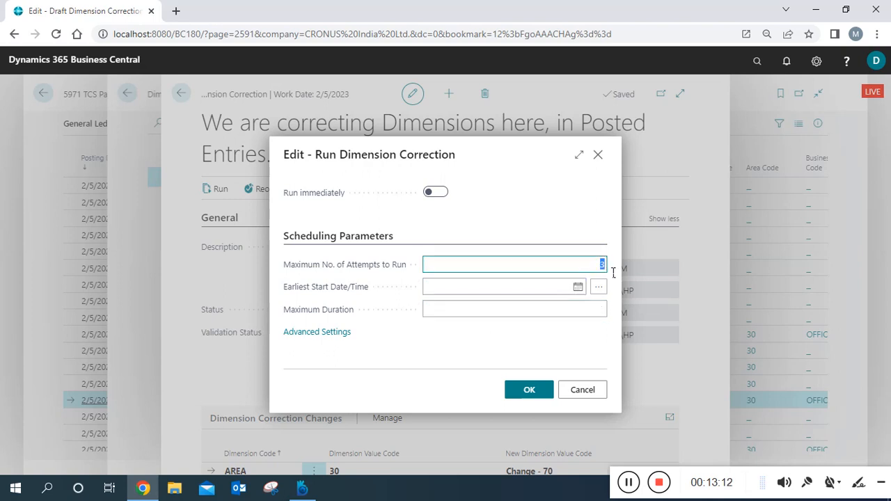
pyautogui.write('1')
pyautogui.click(546, 394)
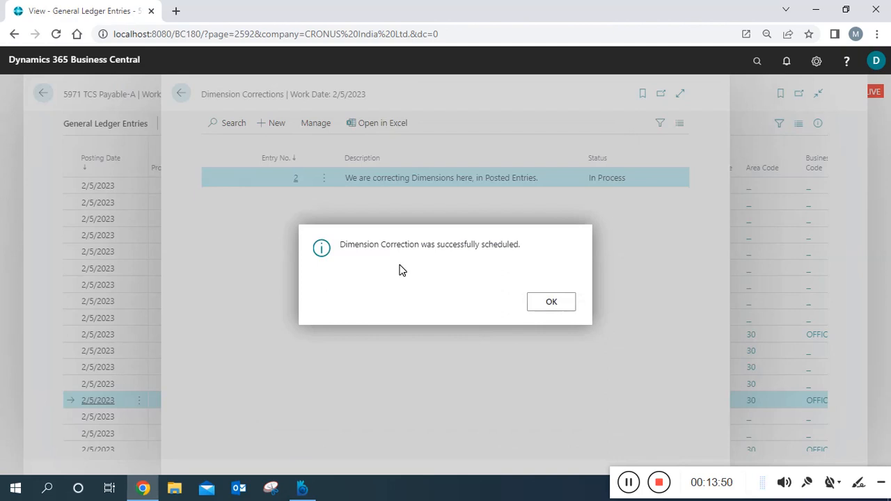
pyautogui.click(553, 309)
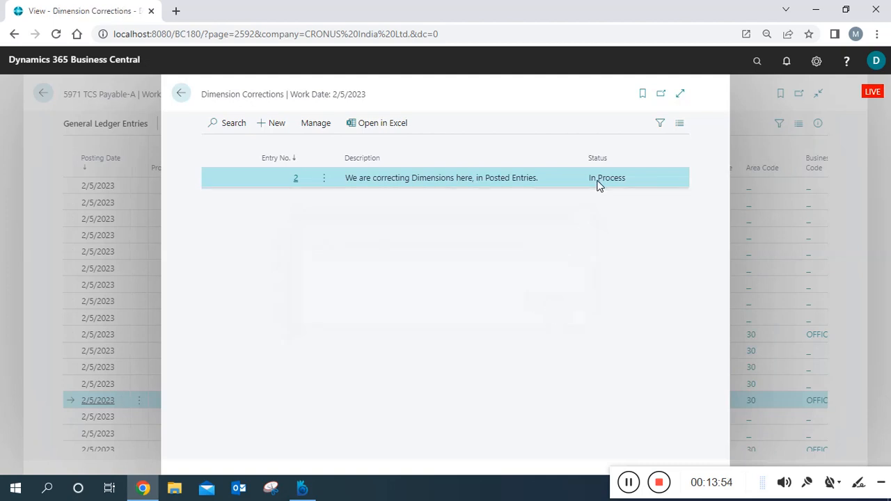
# Step: Open the dimension correction from the Dimension Corrections list and show all of its General details
pyautogui.click(317, 125)
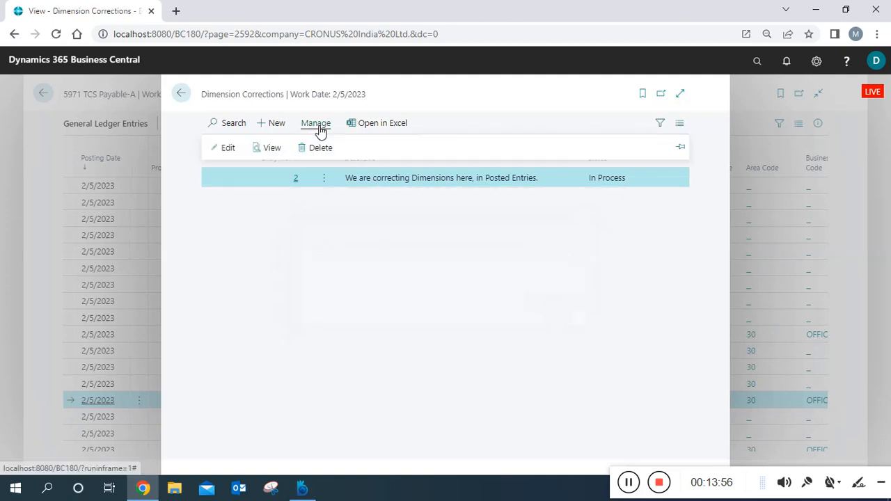
pyautogui.click(226, 149)
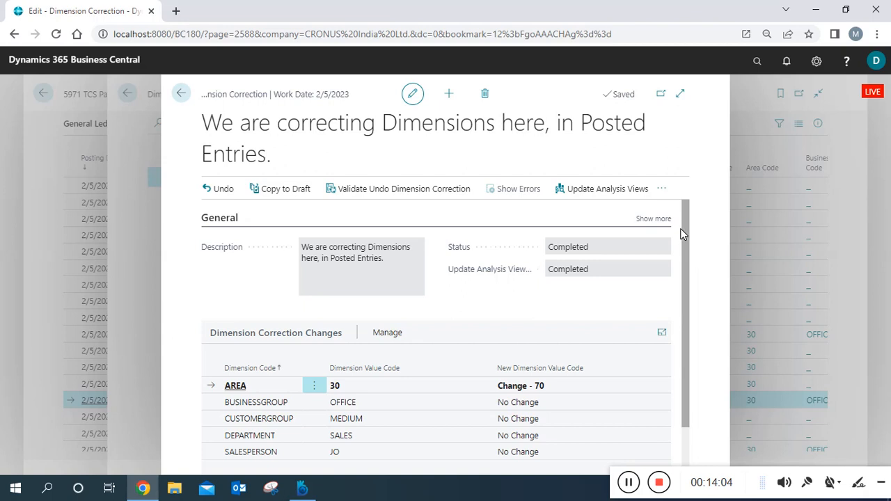
pyautogui.click(662, 220)
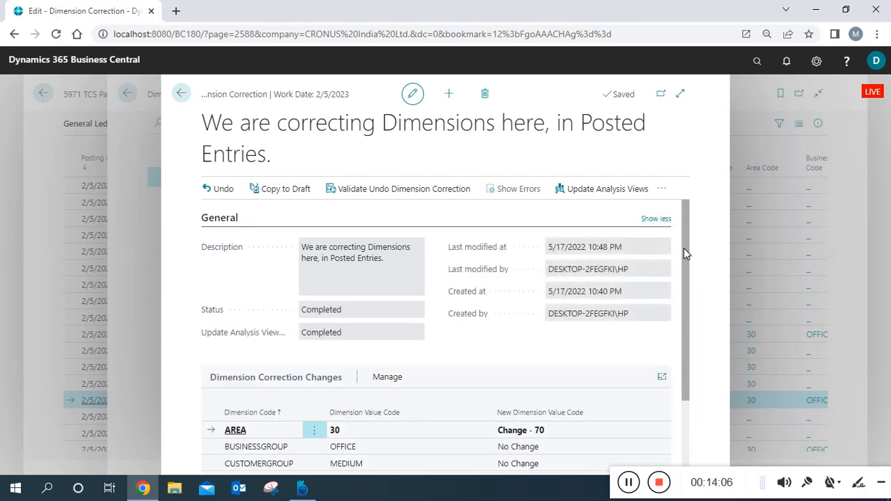
# Step: Review the completed correction's available actions and dimension correction changes, and return to the General Ledger Entries list
pyautogui.moveTo(682, 248)
pyautogui.mouseDown()
pyautogui.moveTo(682, 371)
pyautogui.moveTo(684, 232)
pyautogui.mouseUp()
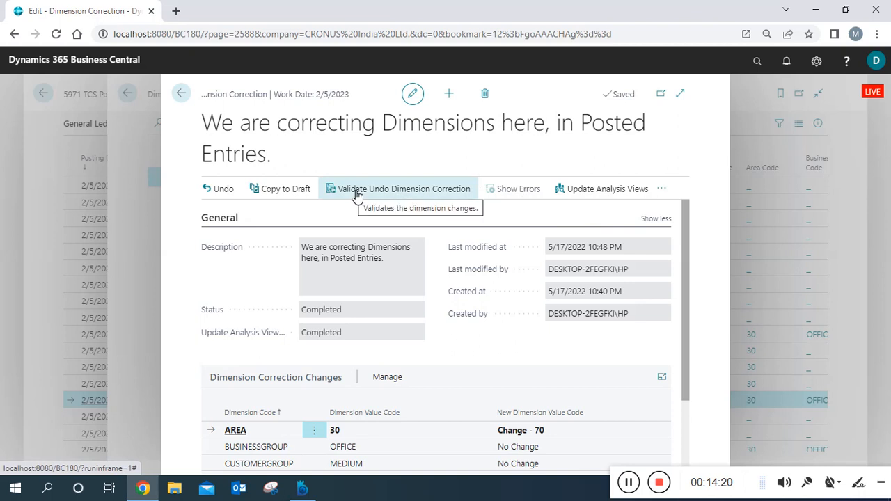
pyautogui.click(662, 189)
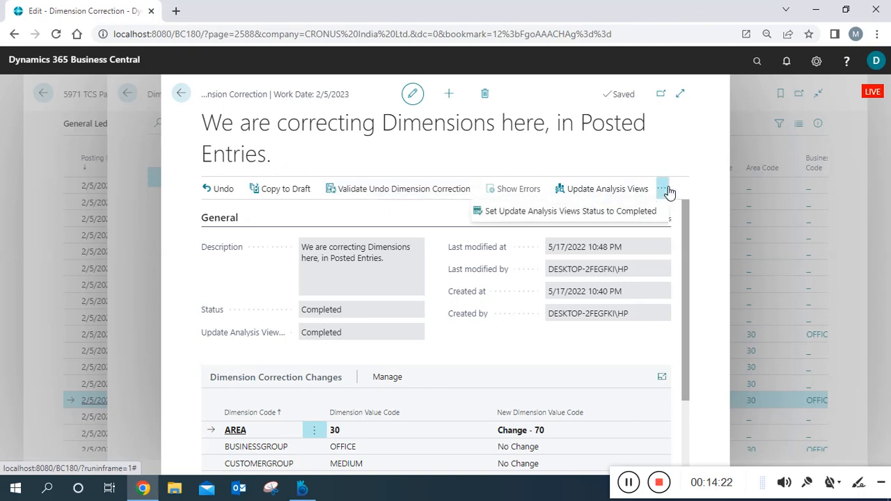
pyautogui.click(626, 218)
pyautogui.moveTo(688, 259); pyautogui.dragTo(688, 369)
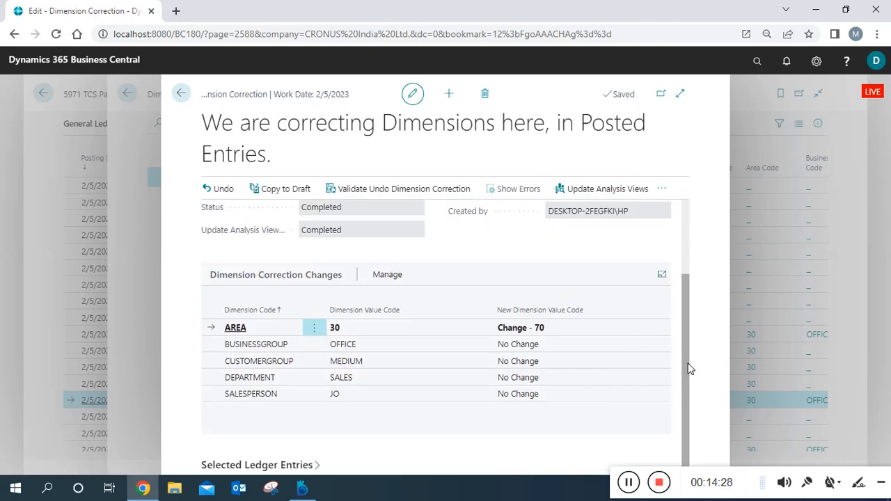
pyautogui.click(181, 94)
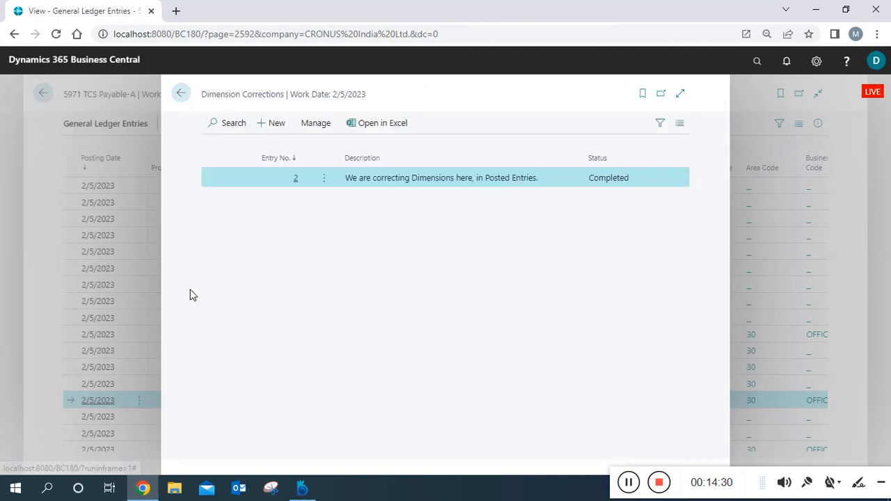
pyautogui.click(188, 96)
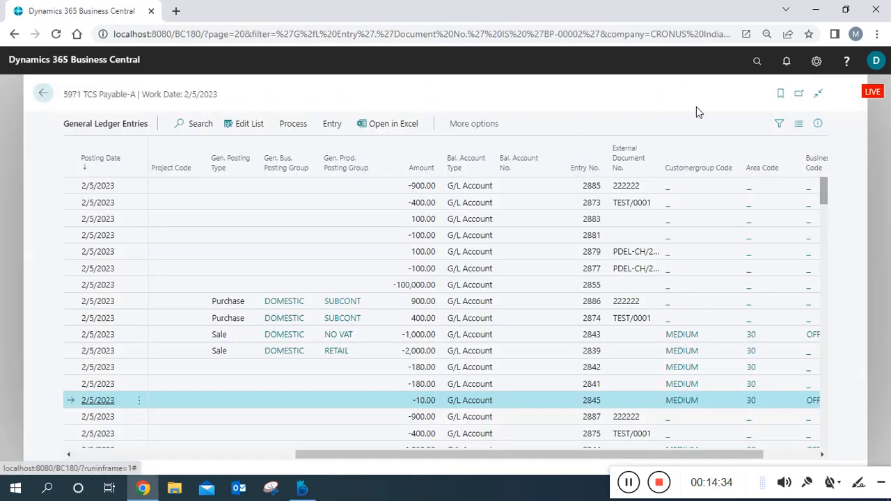
# Step: Search for general, open General Ledger Setup, and expand its Reporting and Background Posting sections
pyautogui.click(758, 61)
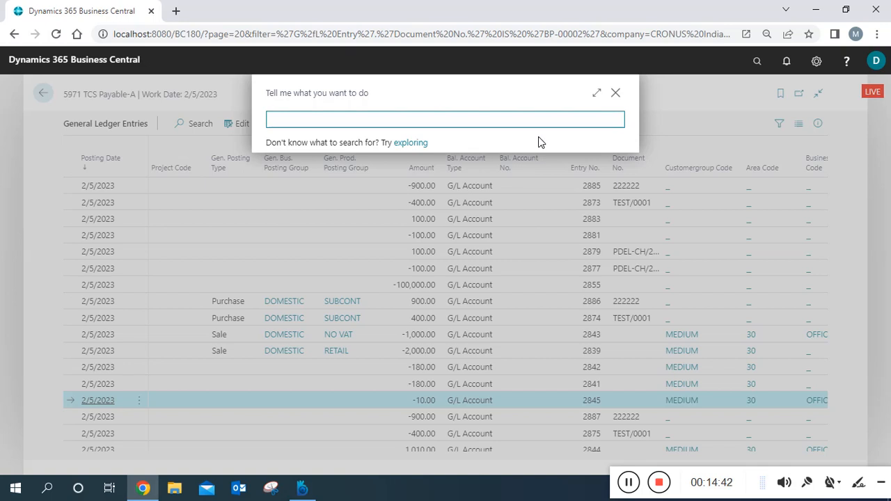
pyautogui.write('general')
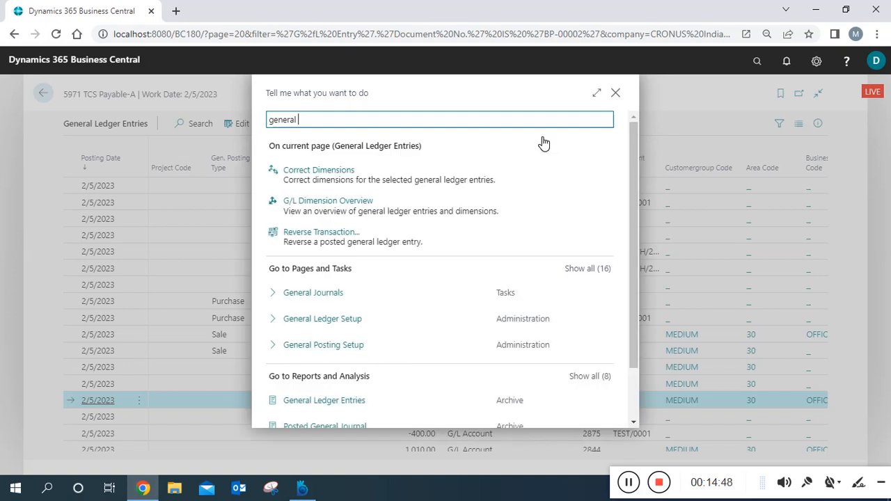
pyautogui.click(344, 321)
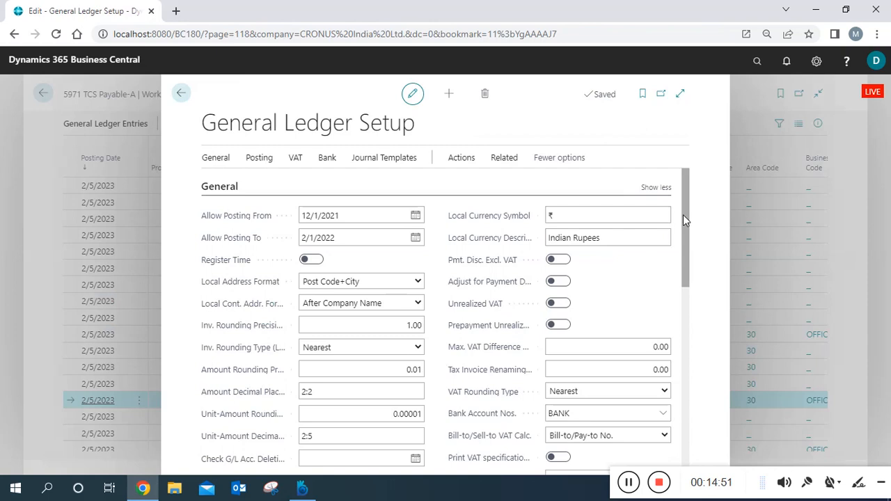
pyautogui.moveTo(683, 214); pyautogui.dragTo(683, 417)
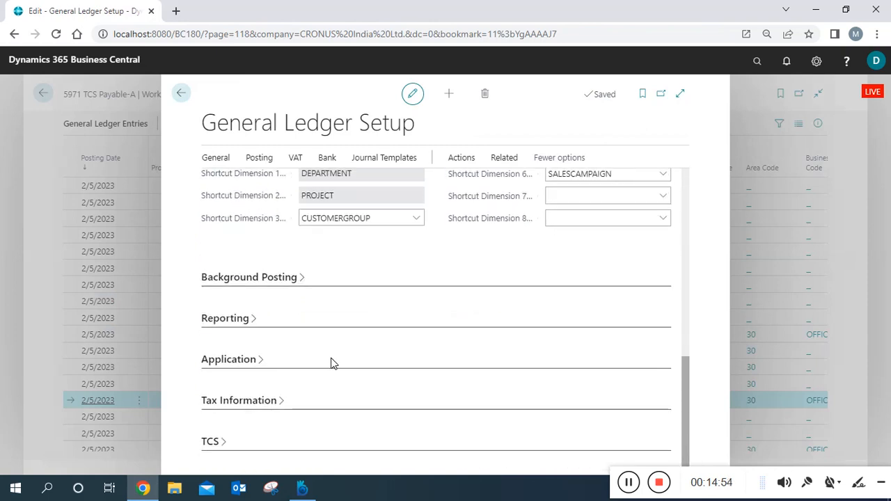
pyautogui.click(262, 325)
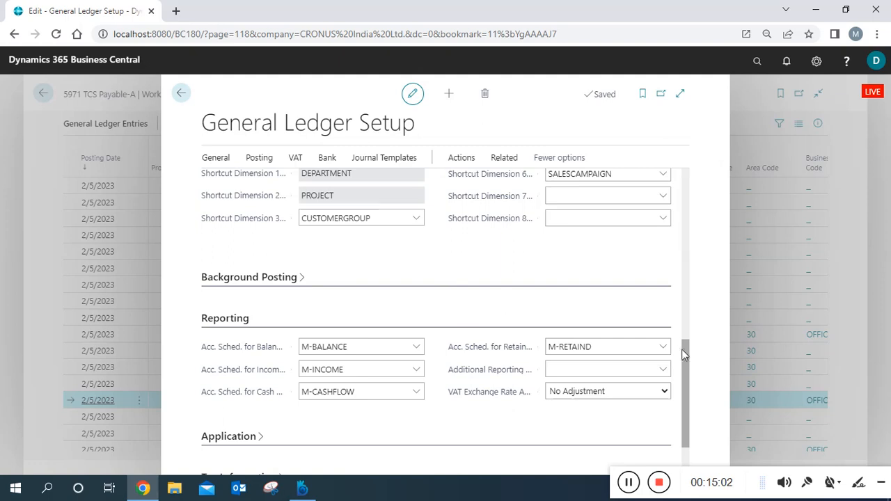
pyautogui.click(298, 281)
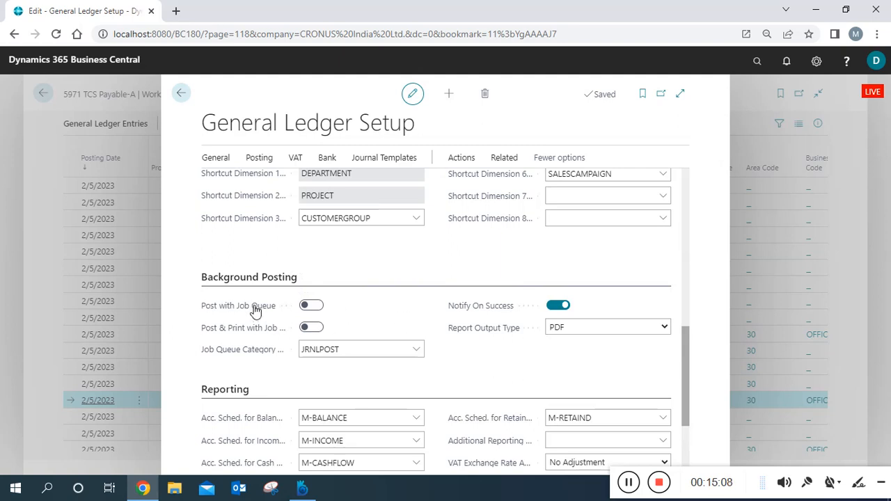
# Step: Clear the Job Queue Category Code in the Background Posting settings and return to the General Ledger Entries
pyautogui.click(363, 355)
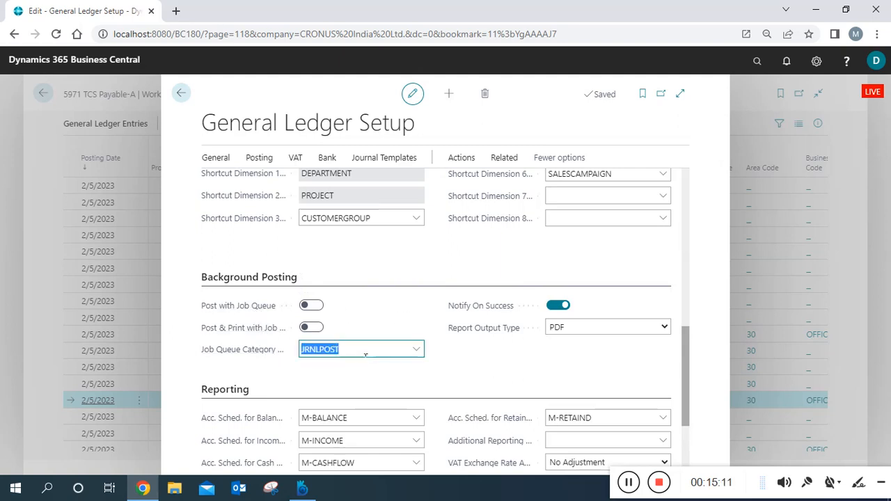
pyautogui.click(417, 350)
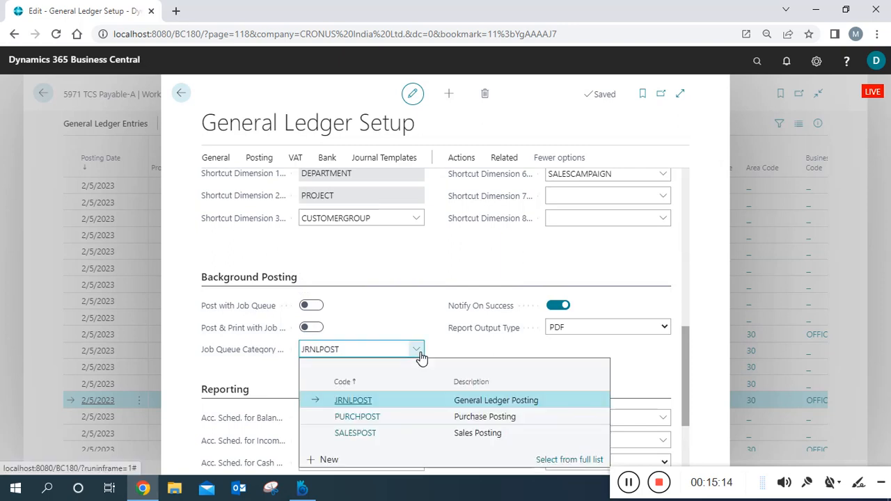
pyautogui.click(352, 349)
pyautogui.press('BackSpace')
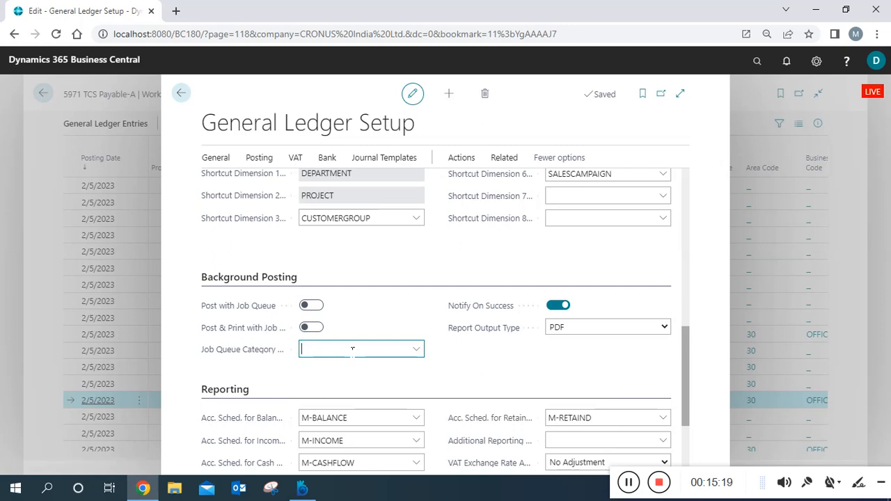
pyautogui.click(380, 312)
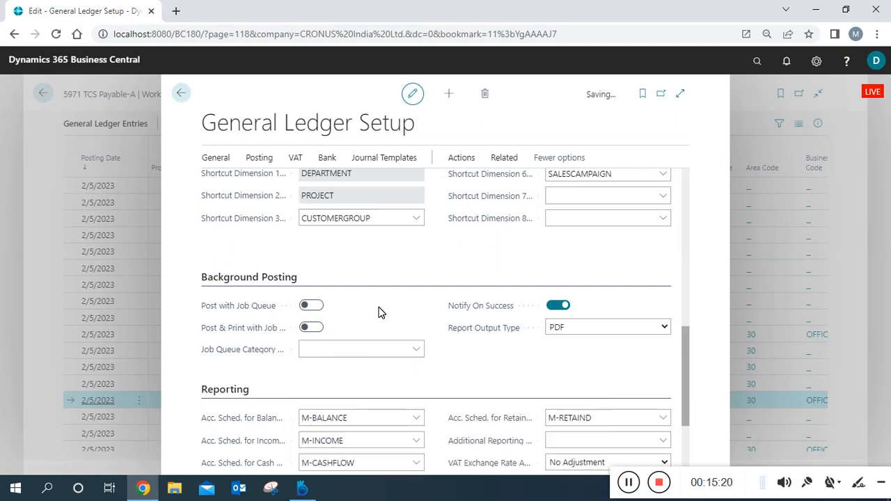
pyautogui.click(187, 99)
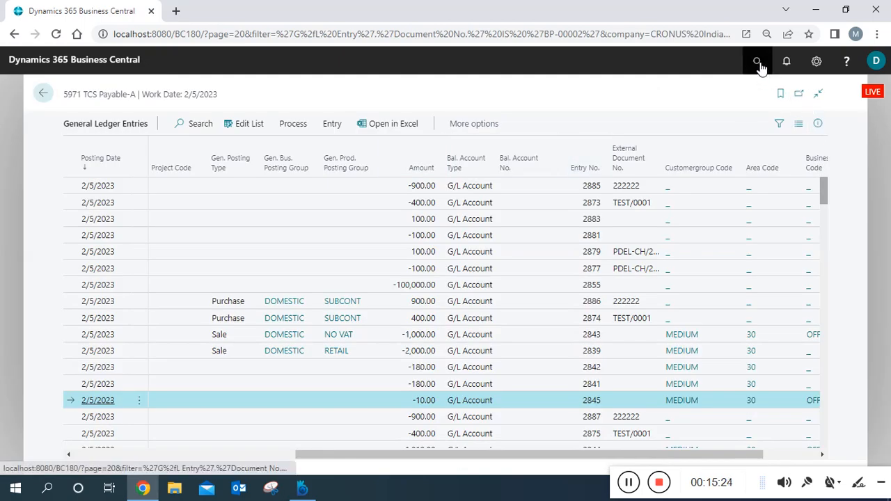
# Step: Search for dimension, open Correct Dimensions for the TCS Payable-A entry, and leave the draft without a description
pyautogui.click(759, 64)
pyautogui.write('dimension')
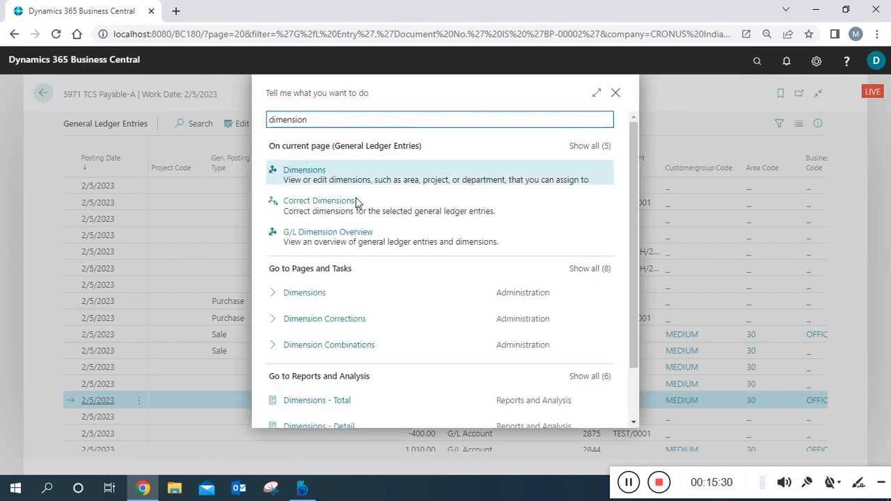
pyautogui.click(323, 205)
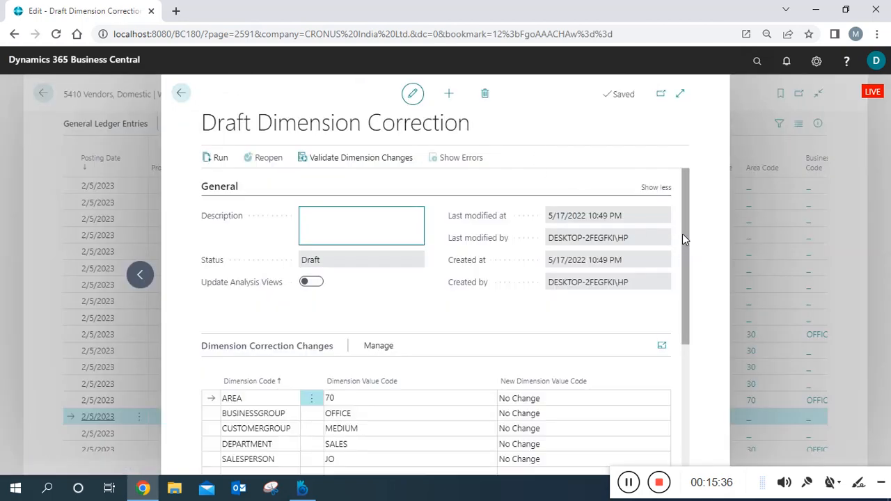
pyautogui.moveTo(682, 238); pyautogui.dragTo(693, 207)
pyautogui.click(394, 234)
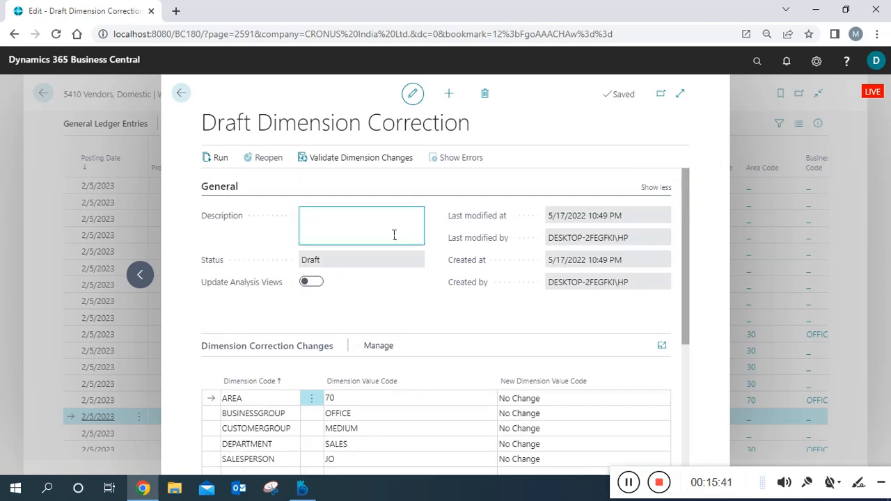
pyautogui.click(182, 95)
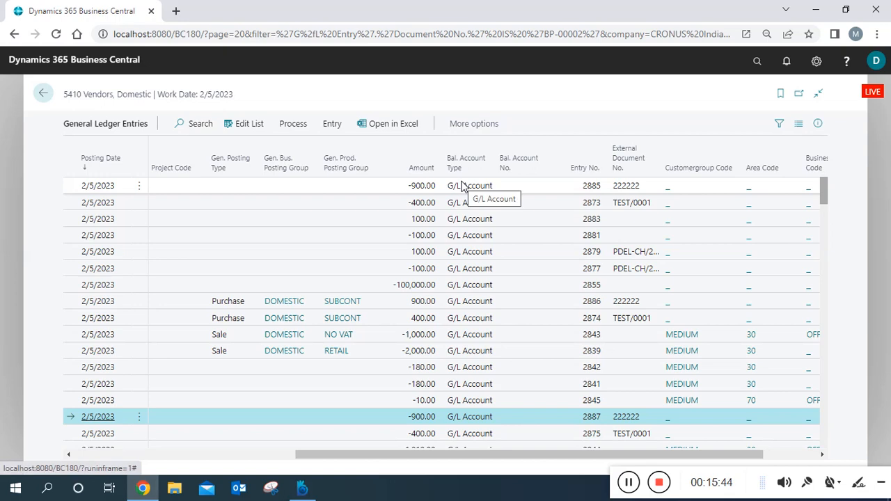
# Step: Search for dimensions co, open Correct Dimensions for the Vendors, Domestic entry, and return to the ledger entries
pyautogui.click(757, 61)
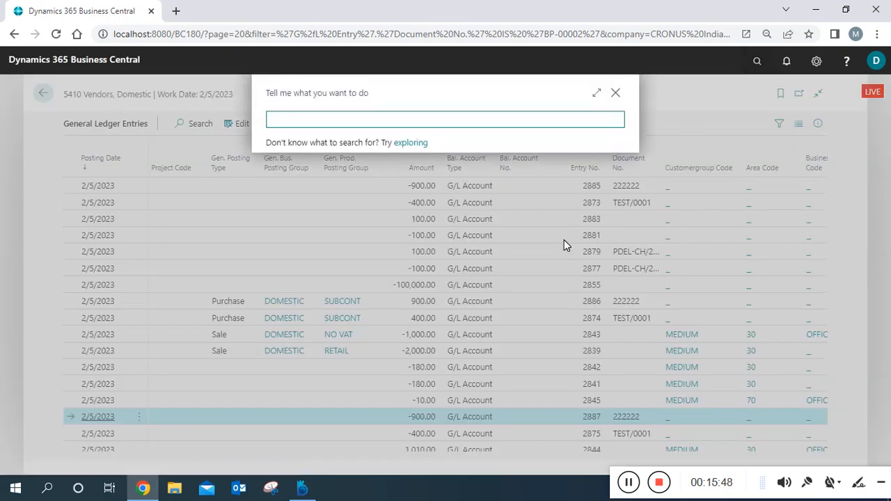
pyautogui.write('dims')
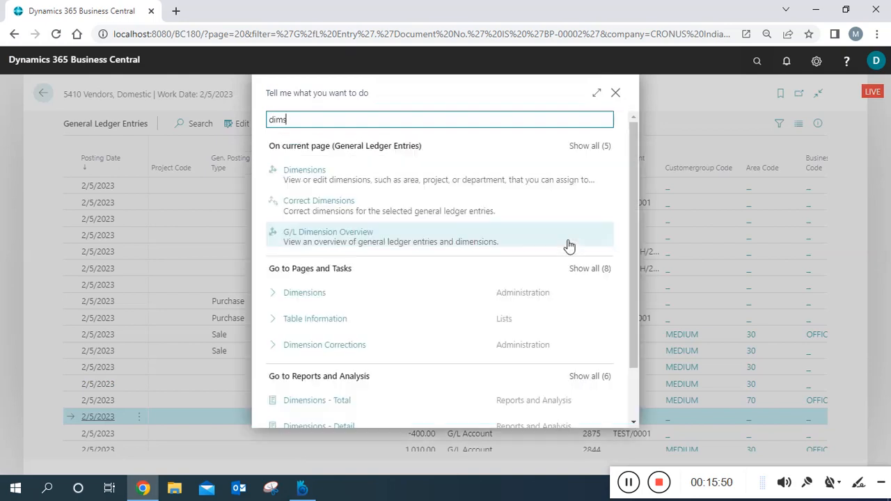
pyautogui.write('ions')
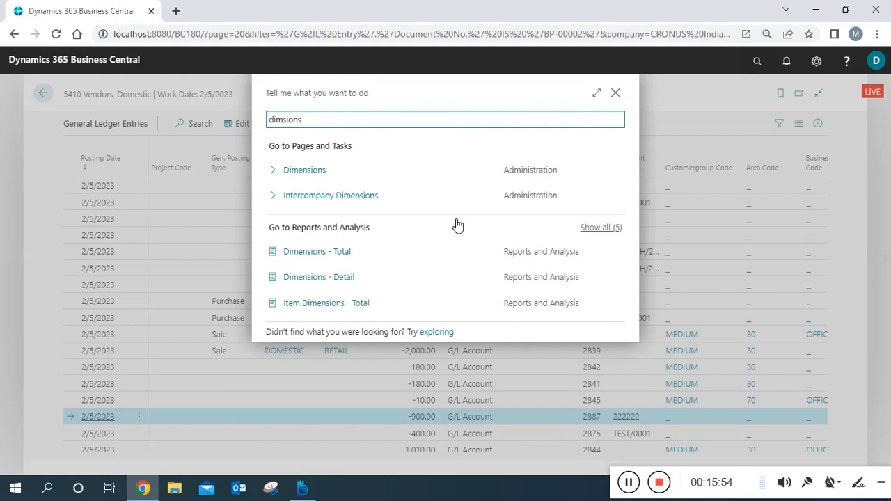
pyautogui.write(' co')
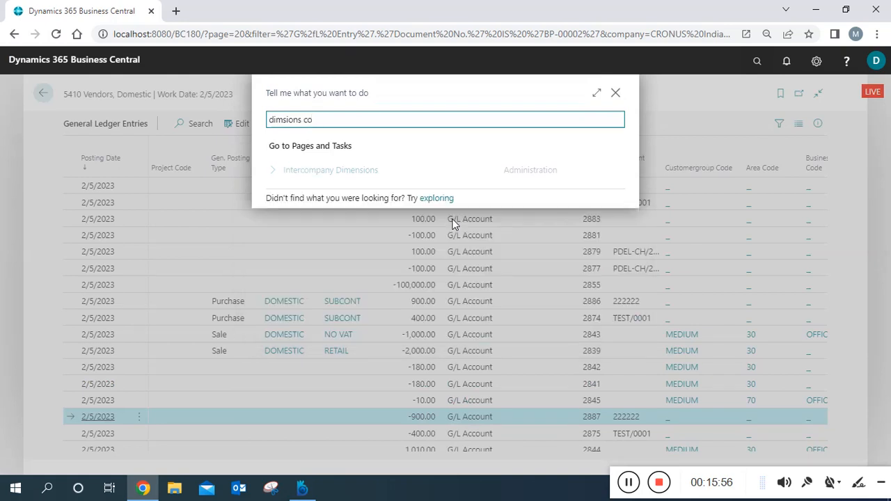
pyautogui.click(288, 120)
pyautogui.write('en')
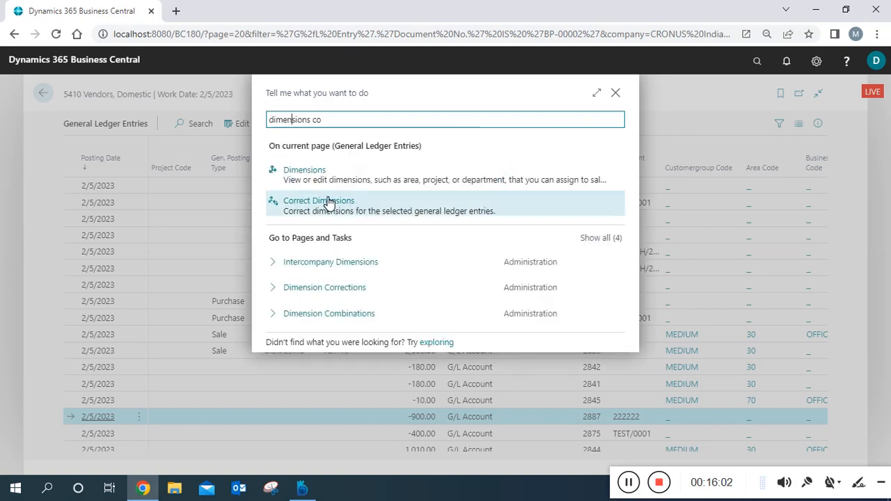
pyautogui.click(329, 202)
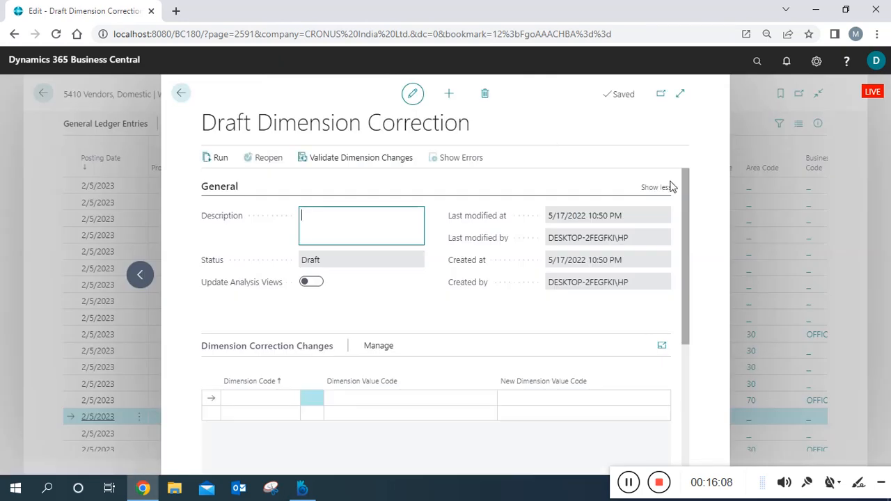
pyautogui.moveTo(689, 195); pyautogui.dragTo(663, 153)
pyautogui.click(181, 93)
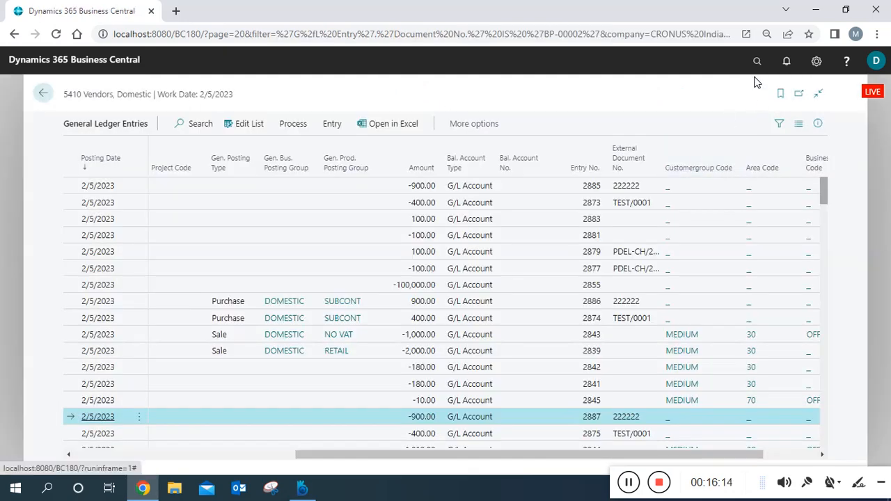
# Step: Sort the general ledger entries by Posting Date in descending order and look through their rows and columns
pyautogui.moveTo(823, 193); pyautogui.dragTo(823, 207)
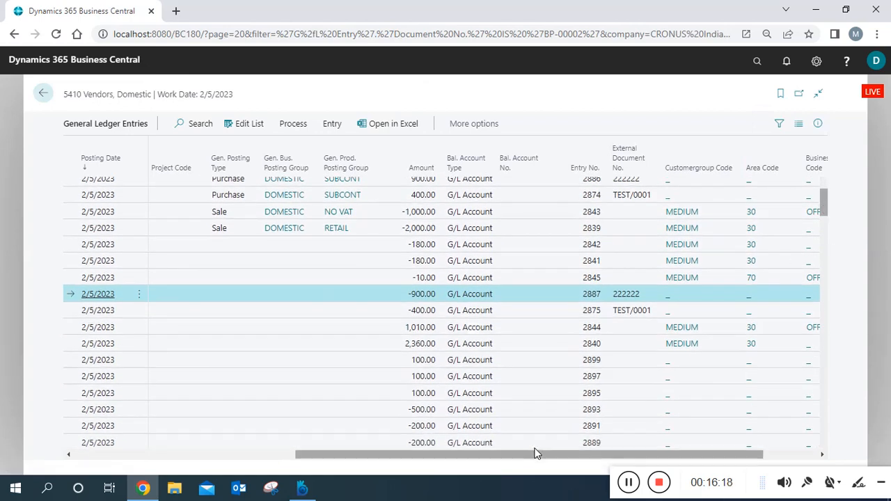
pyautogui.moveTo(533, 454); pyautogui.dragTo(587, 455)
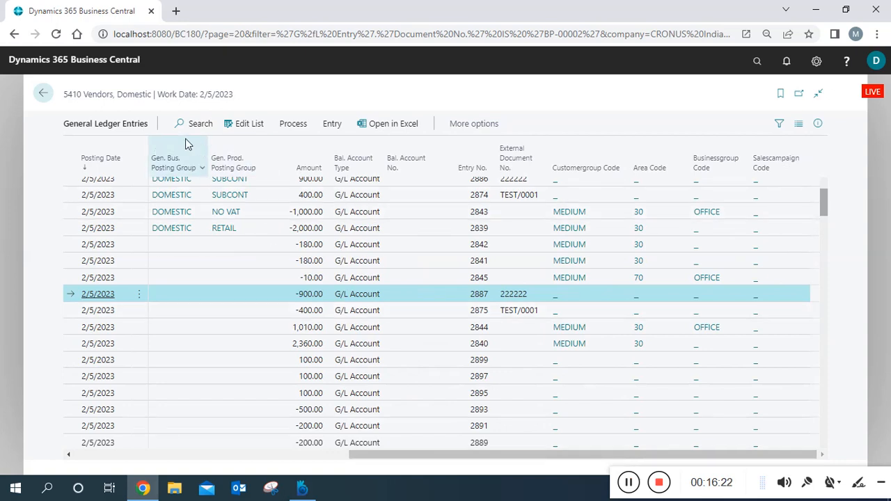
pyautogui.click(125, 170)
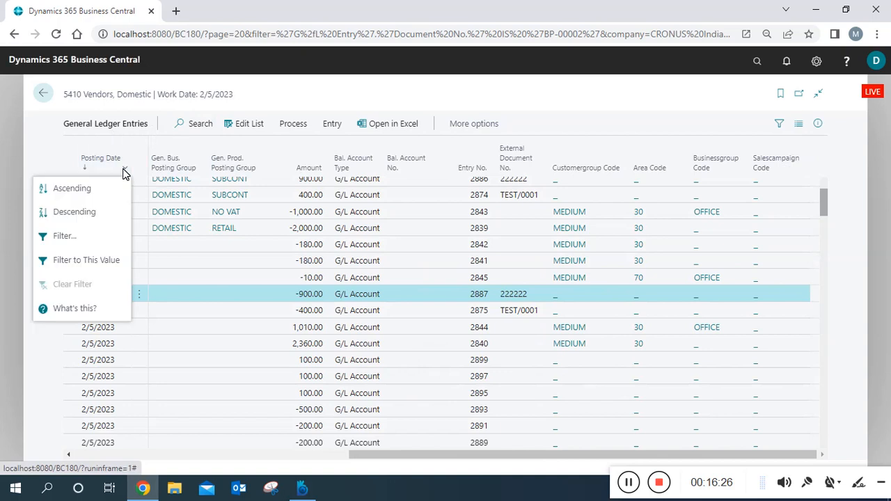
pyautogui.click(77, 213)
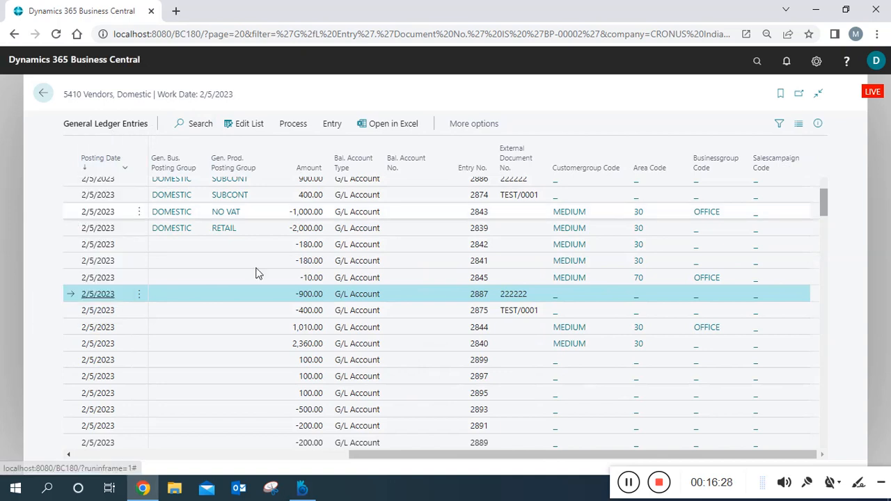
pyautogui.scroll(-3, 824, 201)
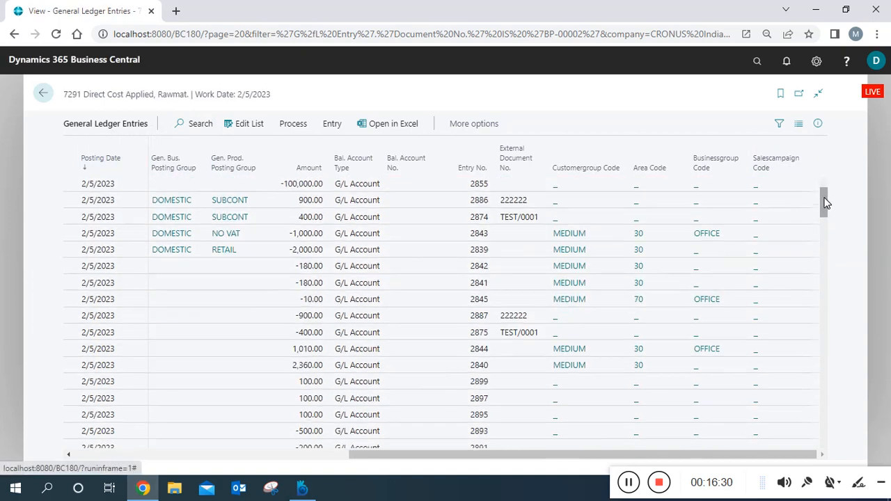
pyautogui.scroll(-5, 828, 240)
pyautogui.scroll(2, 828, 189)
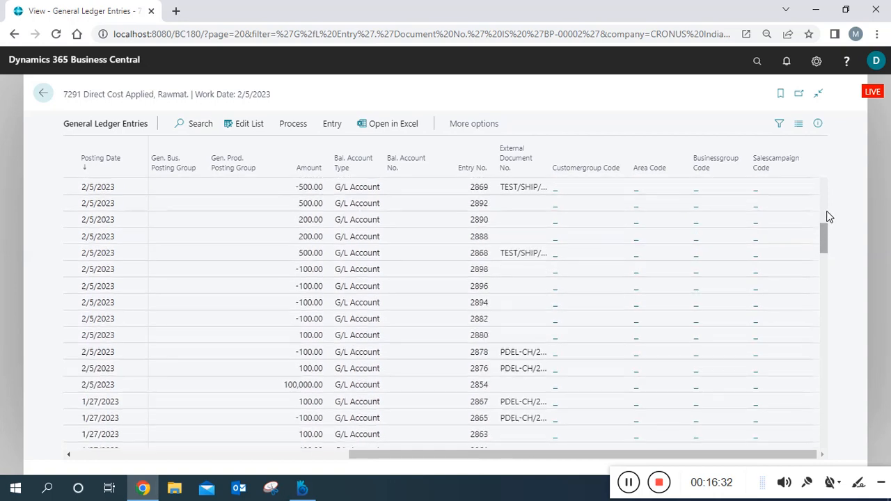
pyautogui.scroll(6, 828, 189)
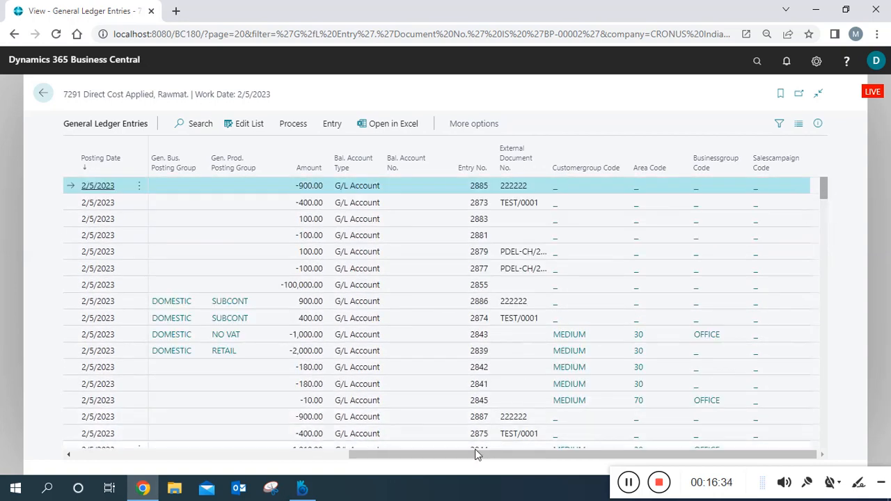
pyautogui.moveTo(451, 458); pyautogui.dragTo(139, 462)
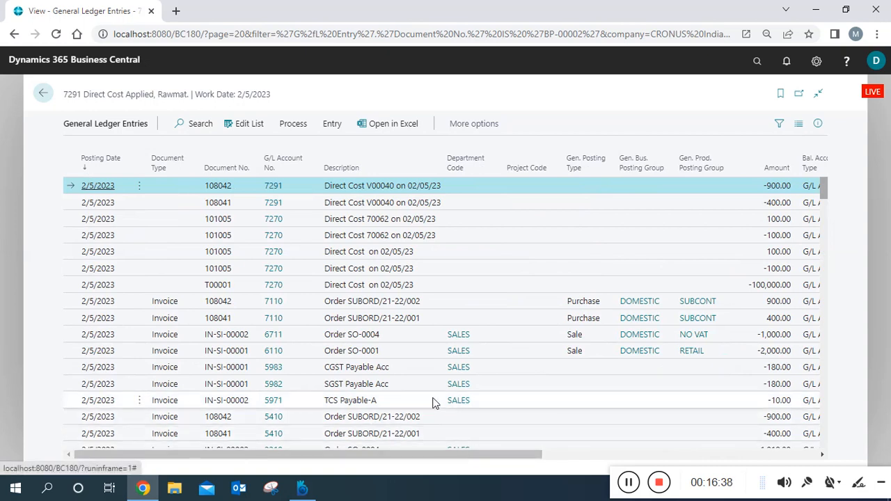
# Step: Open Correct Dimensions for the TCS Payable-A entry on invoice IN-SI-00002 and return to the ledger entries
pyautogui.click(413, 406)
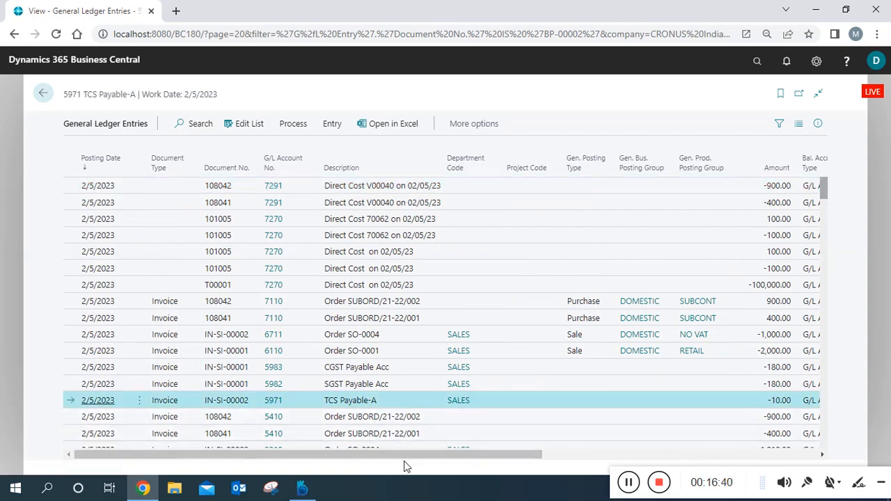
pyautogui.moveTo(405, 459); pyautogui.dragTo(740, 471)
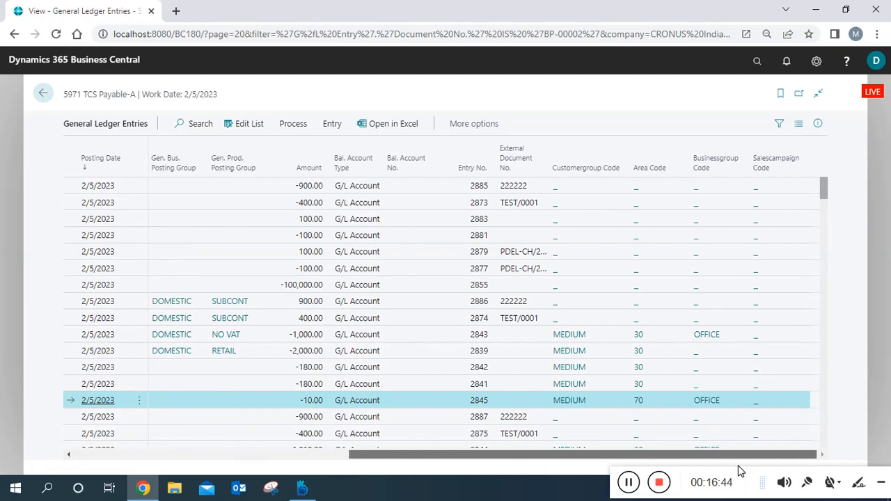
pyautogui.click(337, 127)
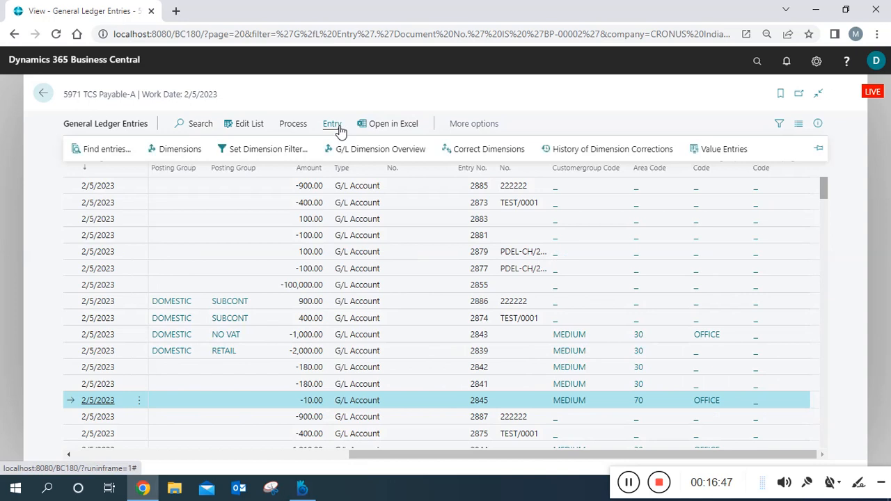
pyautogui.click(485, 152)
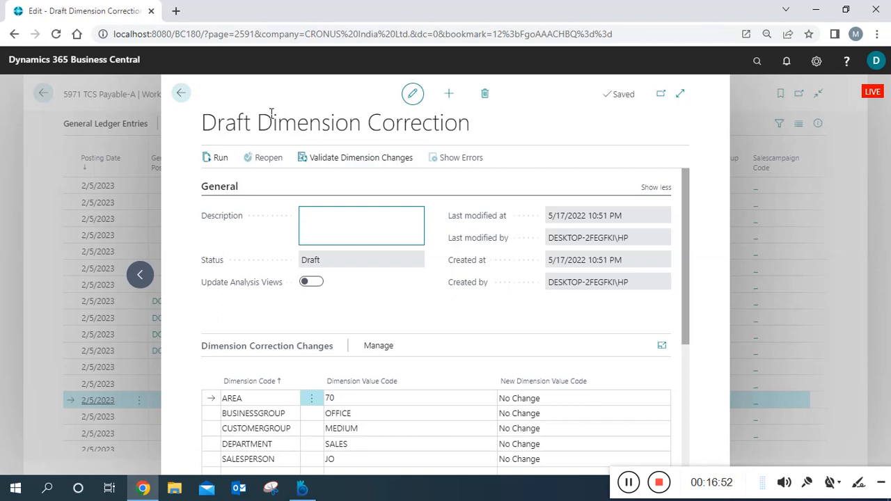
pyautogui.click(181, 92)
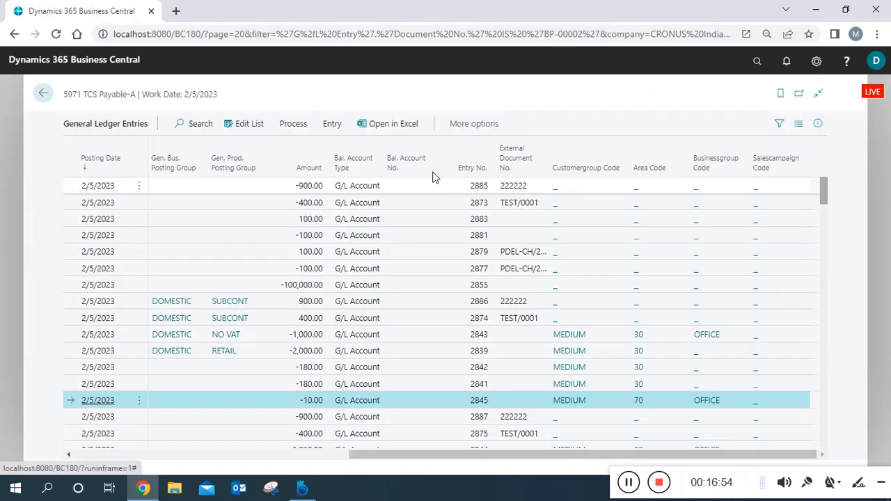
# Step: Open the History of Dimension Corrections for the TCS Payable-A entry and view the listed correction
pyautogui.click(339, 124)
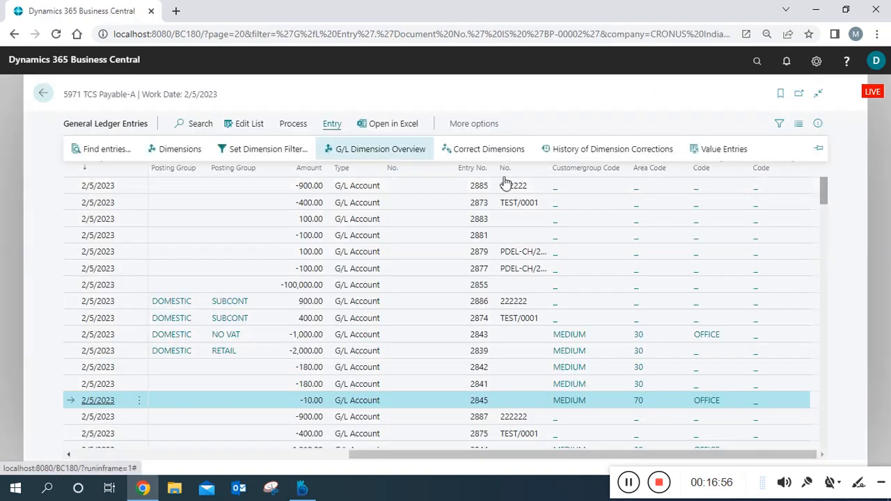
pyautogui.click(609, 150)
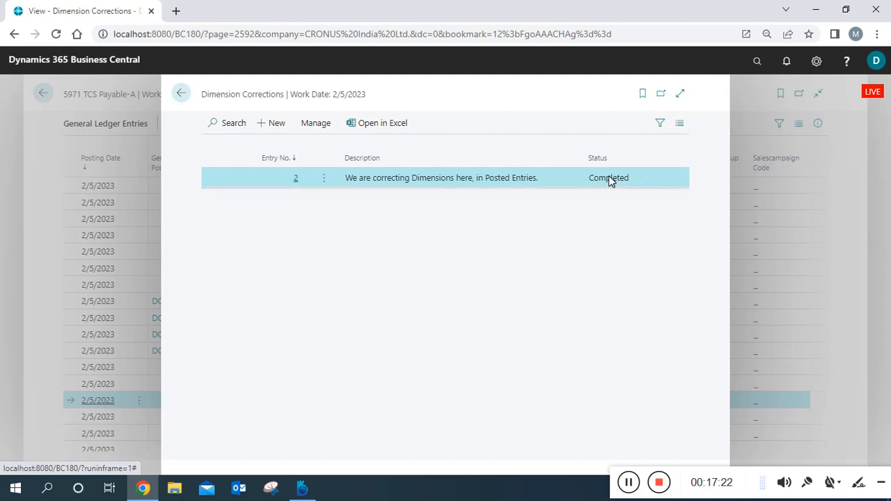
pyautogui.click(316, 125)
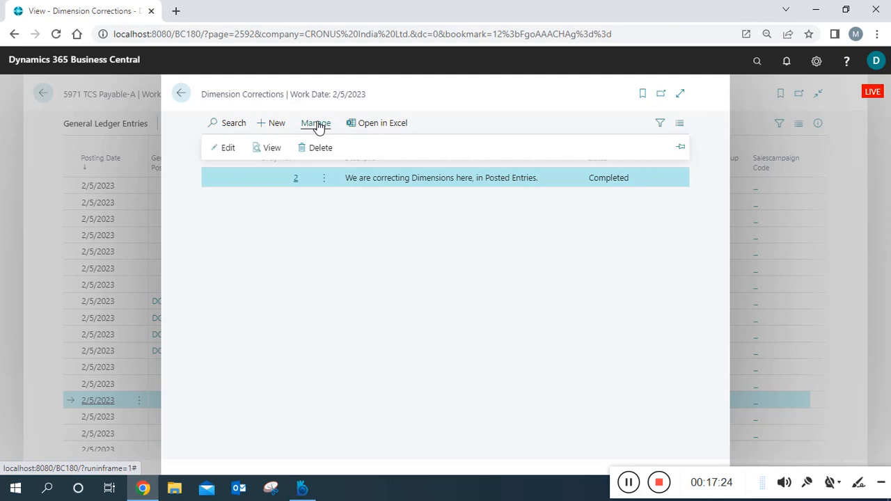
pyautogui.click(268, 149)
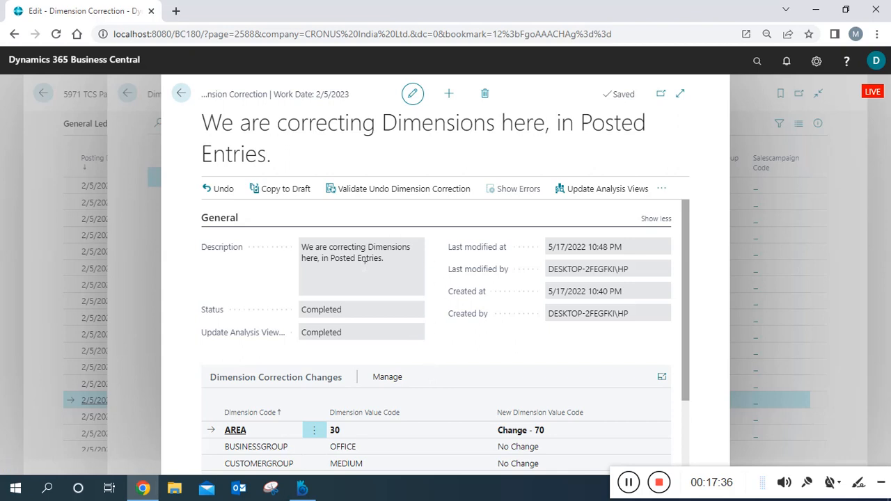
# Step: Review the correction's description, its dimension changes, and the columns of its selected ledger entries
pyautogui.moveTo(391, 260); pyautogui.dragTo(279, 254)
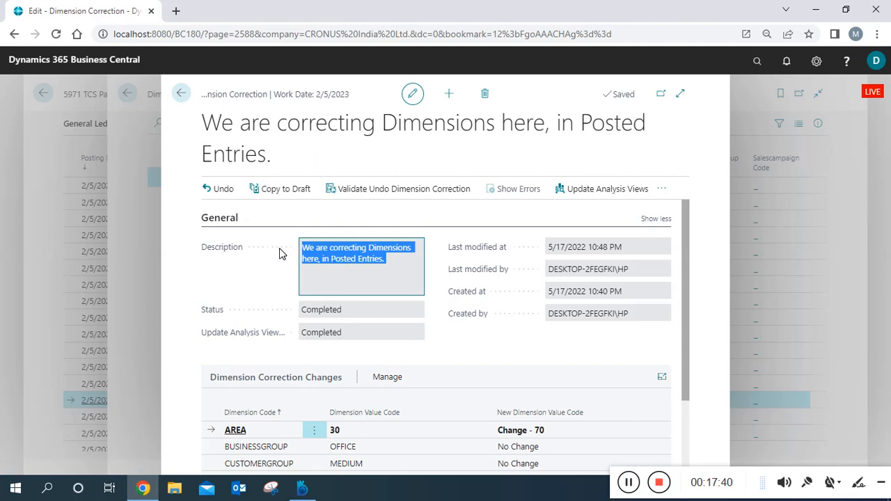
pyautogui.moveTo(683, 250); pyautogui.dragTo(694, 318)
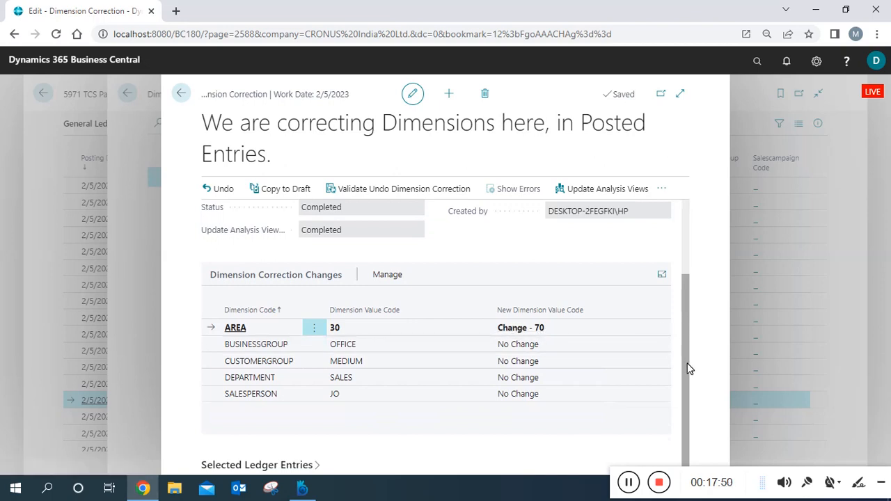
pyautogui.click(319, 467)
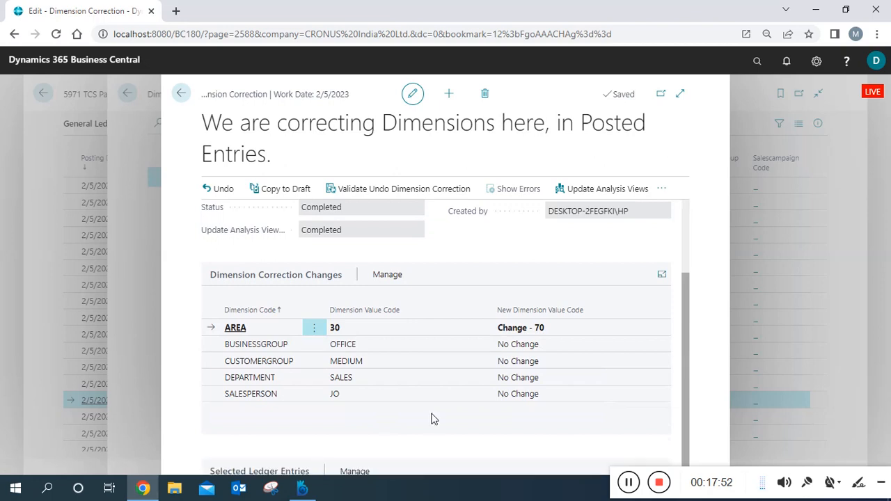
pyautogui.moveTo(683, 270); pyautogui.dragTo(682, 361)
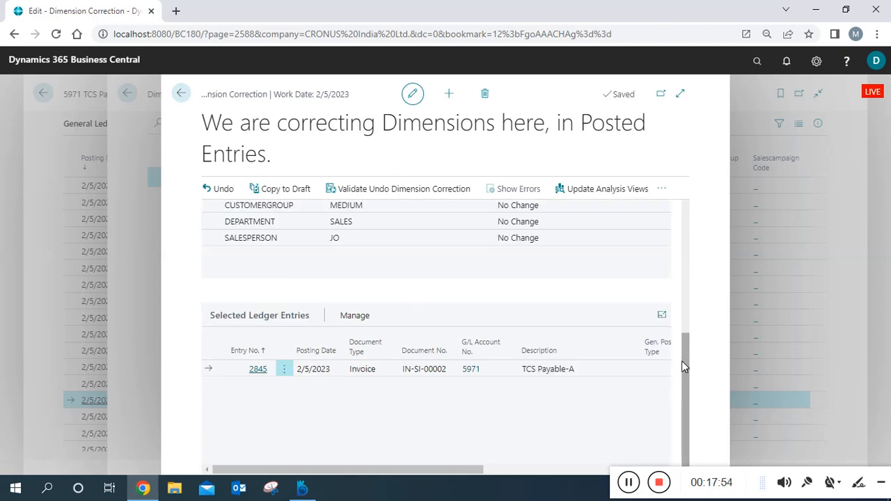
pyautogui.moveTo(446, 471); pyautogui.dragTo(661, 465)
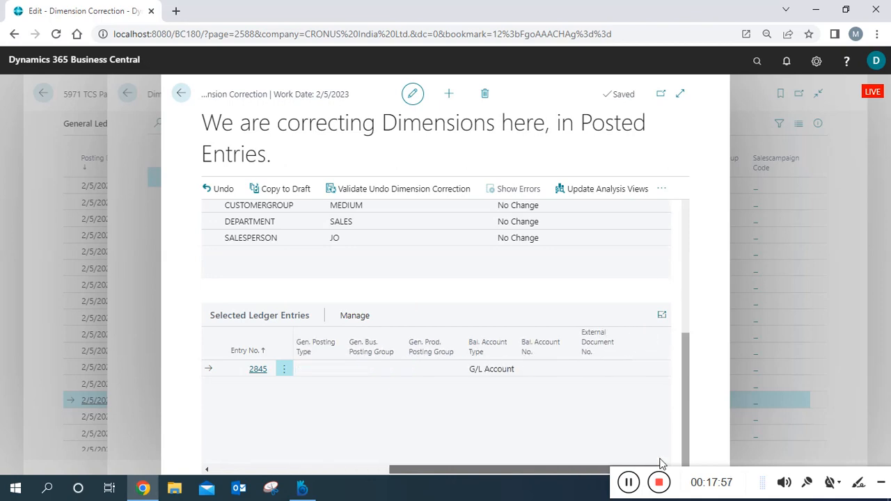
# Step: Show the selection criteria of the selected ledger entries, close them, and check the options available for the entry's row
pyautogui.click(354, 315)
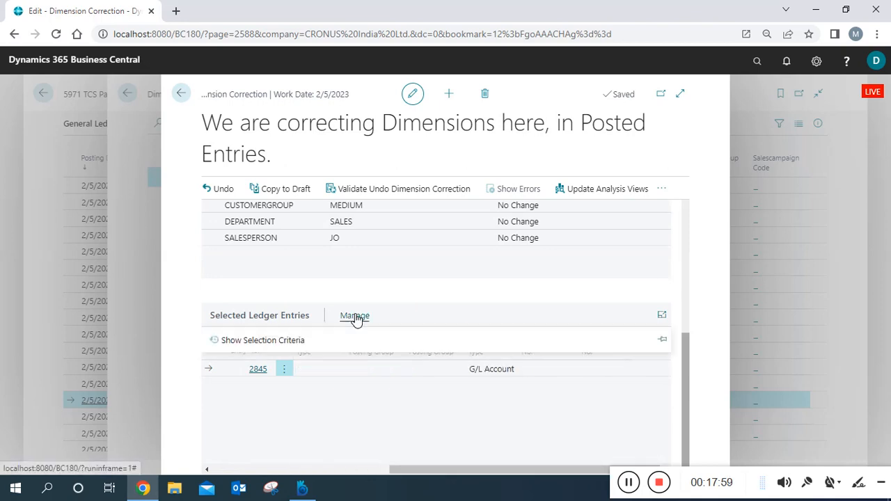
pyautogui.click(302, 341)
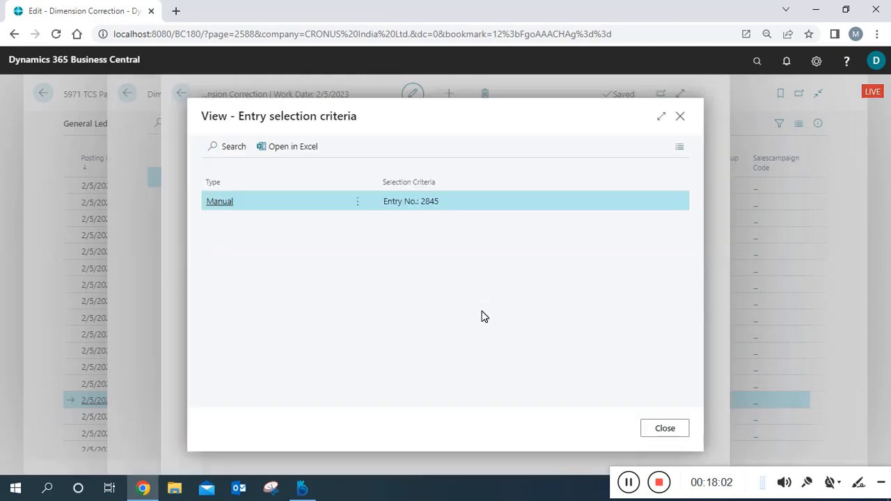
pyautogui.click(673, 435)
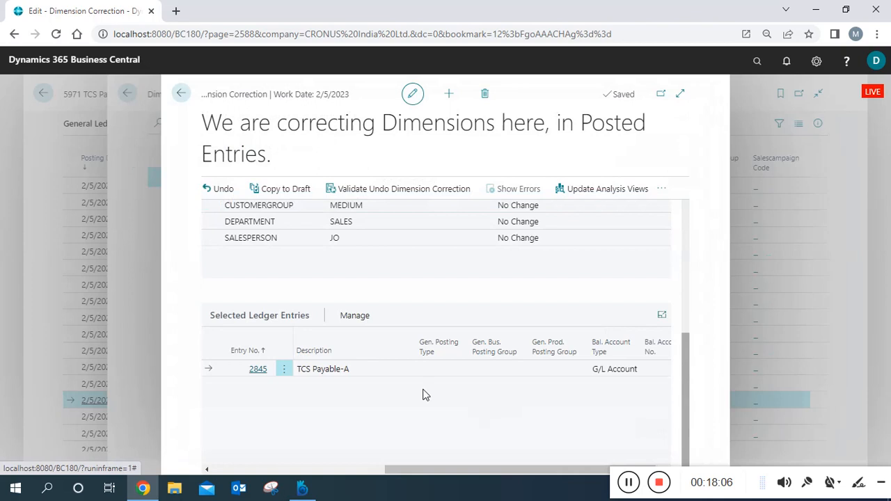
pyautogui.click(355, 316)
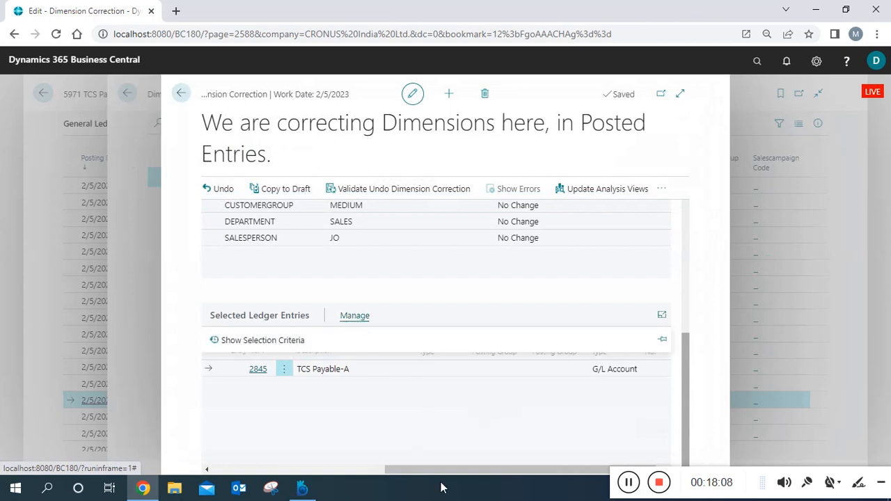
pyautogui.moveTo(426, 468); pyautogui.dragTo(224, 461)
pyautogui.click(285, 370)
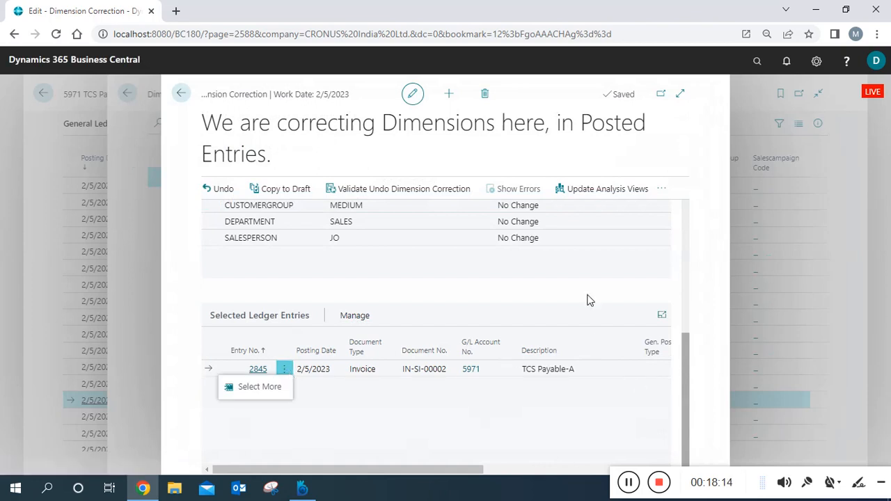
pyautogui.click(427, 430)
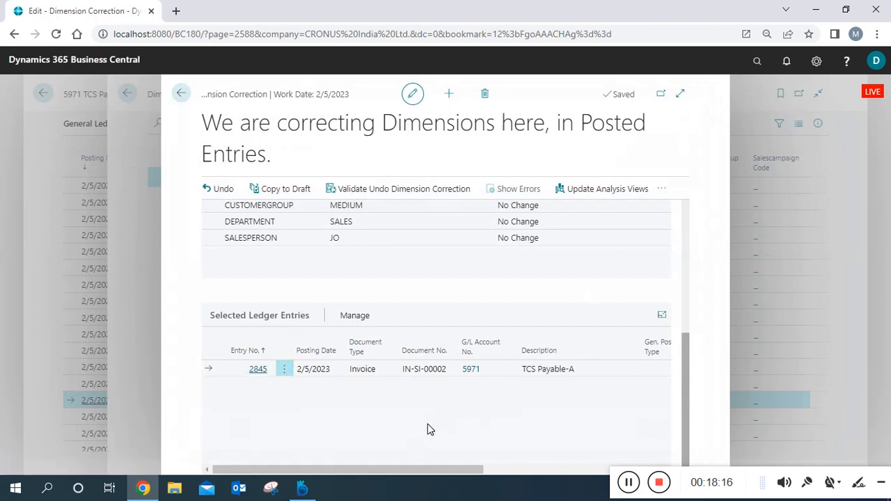
# Step: Open the correction's selected ledger entry in General Ledger Entries and view the dimension set entry behind its Area Code
pyautogui.click(259, 373)
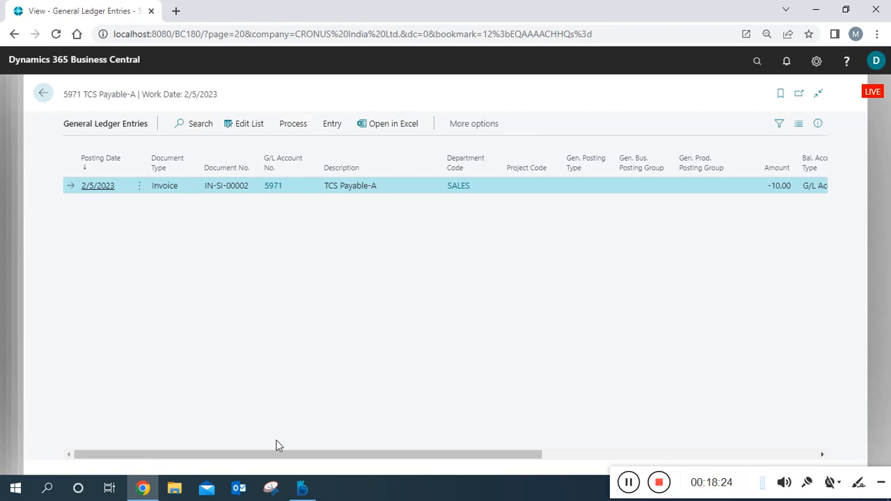
pyautogui.moveTo(289, 461); pyautogui.dragTo(603, 456)
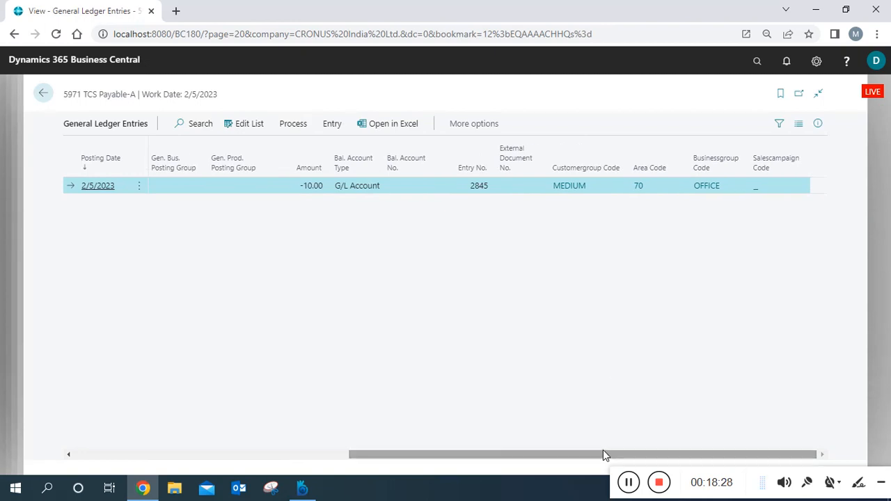
pyautogui.click(643, 189)
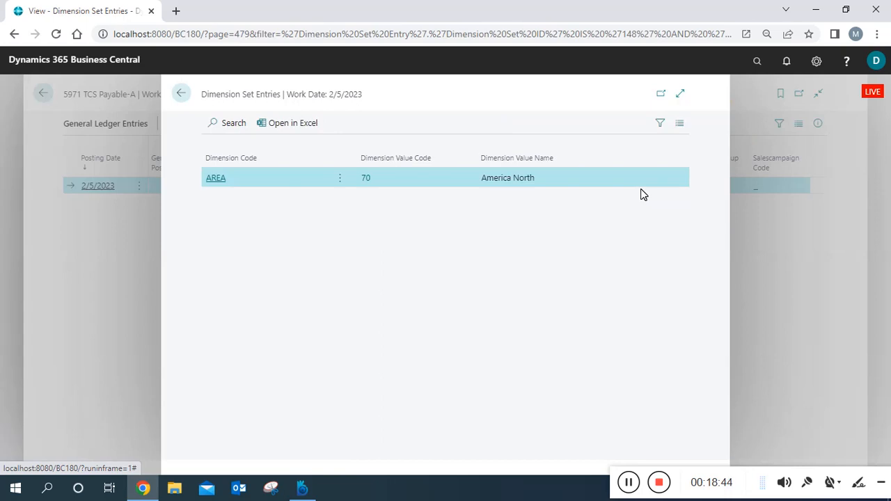